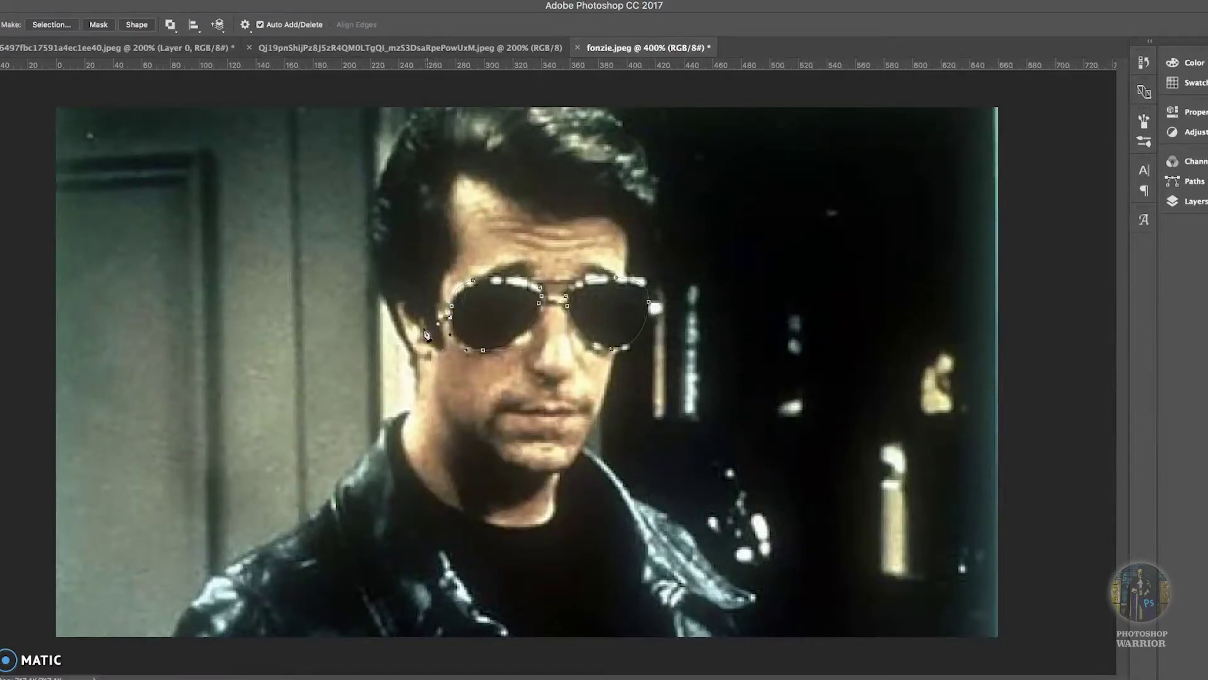
# Step: Load the traced sunglasses Work Path as a selection and copy it
pyautogui.hotkey('ctrl', '+')
pyautogui.hotkey('ctrl', '-')
pyautogui.click(1192, 180)
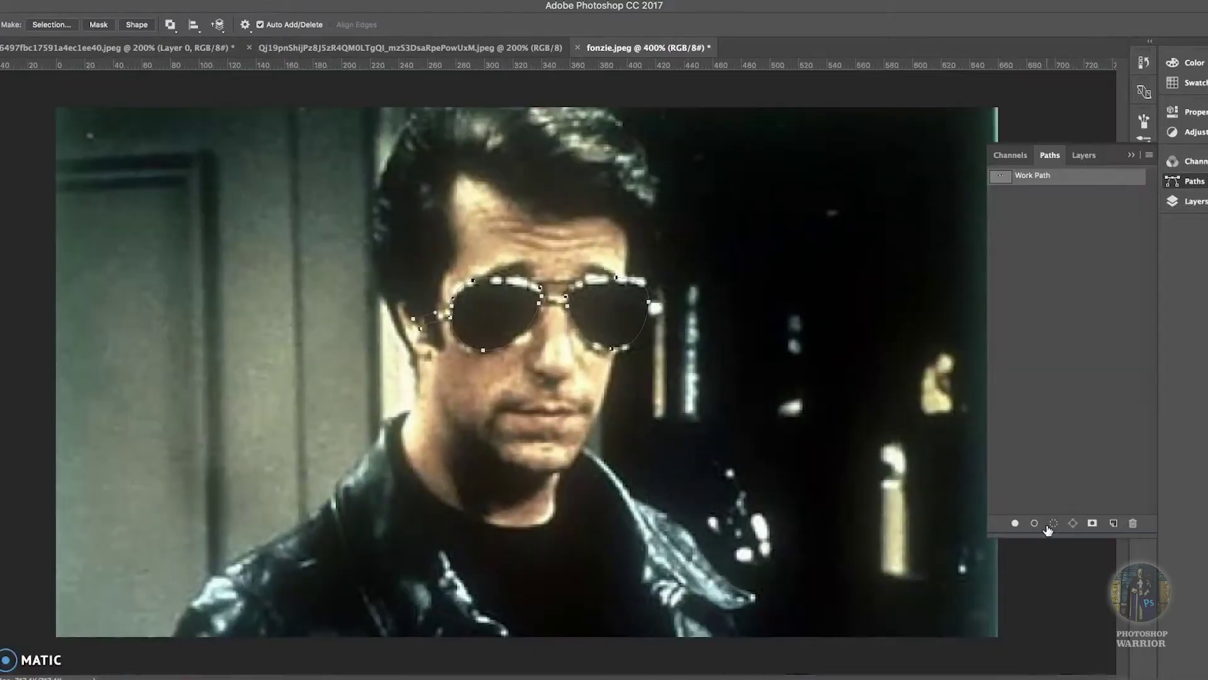
pyautogui.press('m')
pyautogui.click(410, 47)
# Step: Paste the sunglasses into the pointing man's photo and enlarge them to about 177%
pyautogui.hotkey('ctrl', 'v')
pyautogui.hotkey('ctrl', 't')
pyautogui.moveTo(604, 350)
pyautogui.mouseDown()
pyautogui.moveTo(661, 324)
pyautogui.moveTo(424, 245)
pyautogui.mouseUp()
# Step: Move and slightly enlarge the sunglasses over the man's eyes, then apply the transform
pyautogui.moveTo(525, 216)
pyautogui.mouseDown()
pyautogui.moveTo(515, 219)
pyautogui.moveTo(543, 210)
pyautogui.mouseUp()
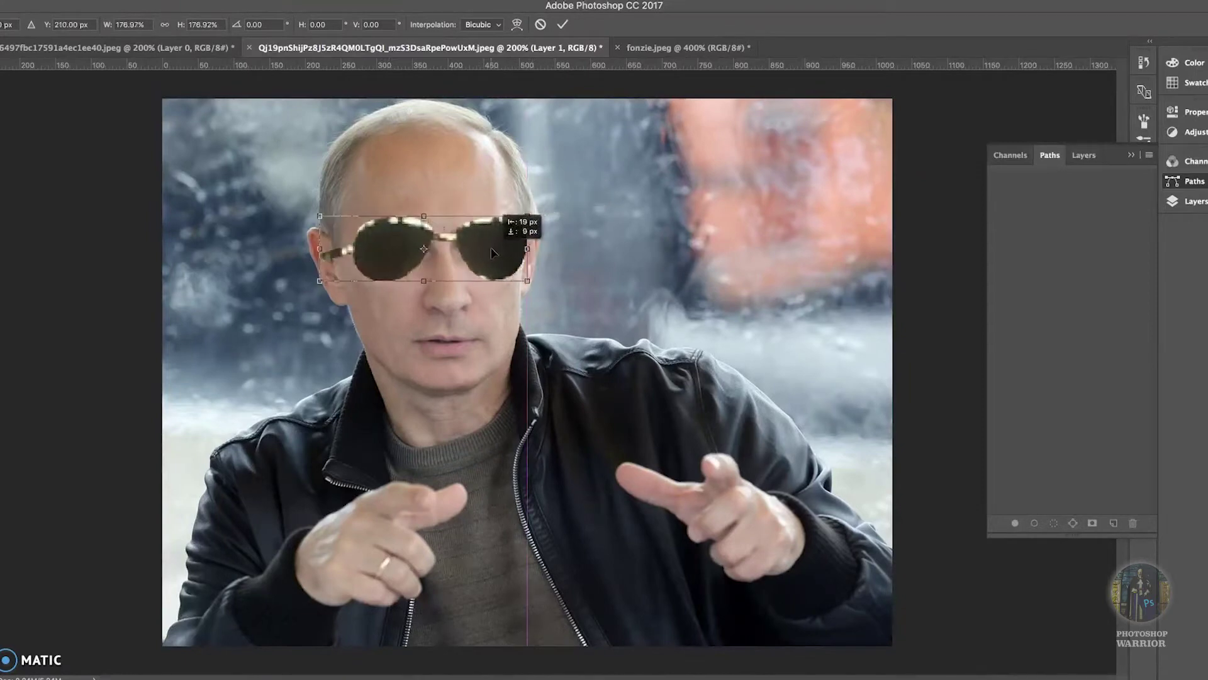
pyautogui.moveTo(441, 248); pyautogui.dragTo(428, 253)
pyautogui.press('Return')
# Step: Cut the temple arm onto its own layer and move it to the glasses' right edge
pyautogui.hotkey('ctrl', '+')
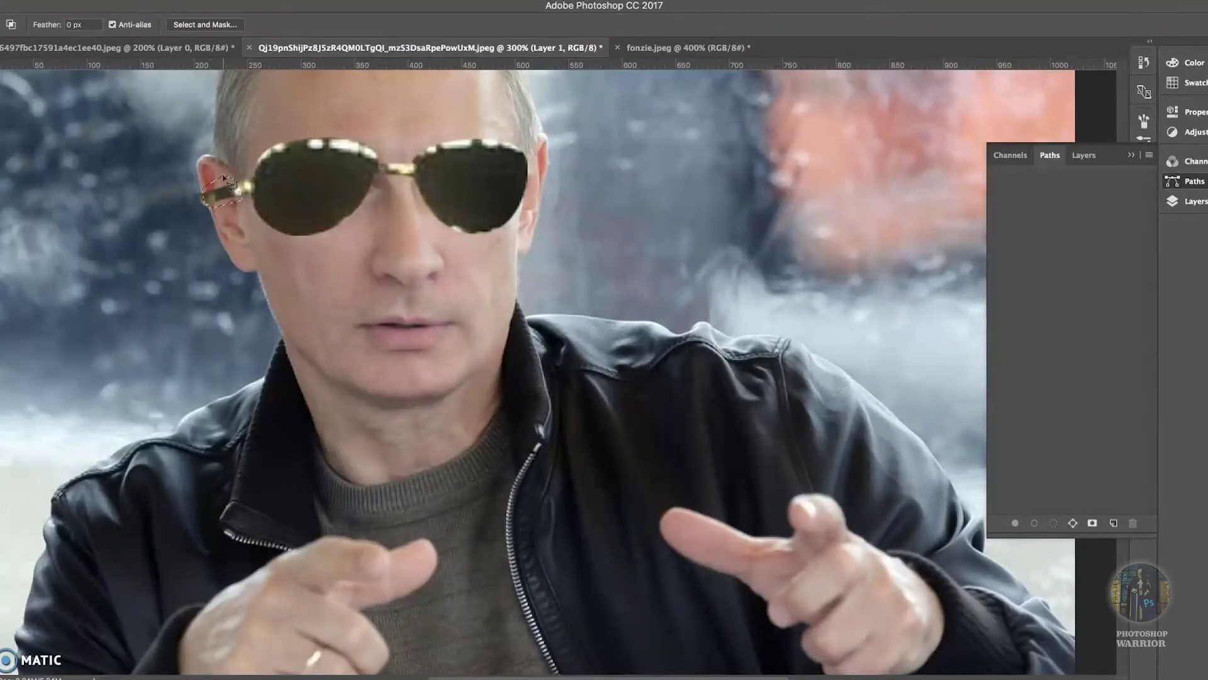
pyautogui.hotkey('ctrl', 'x')
pyautogui.hotkey('ctrl', 'v')
pyautogui.moveTo(533, 370); pyautogui.dragTo(547, 173)
pyautogui.press('l')
pyautogui.press('m')
pyautogui.click(1199, 203)
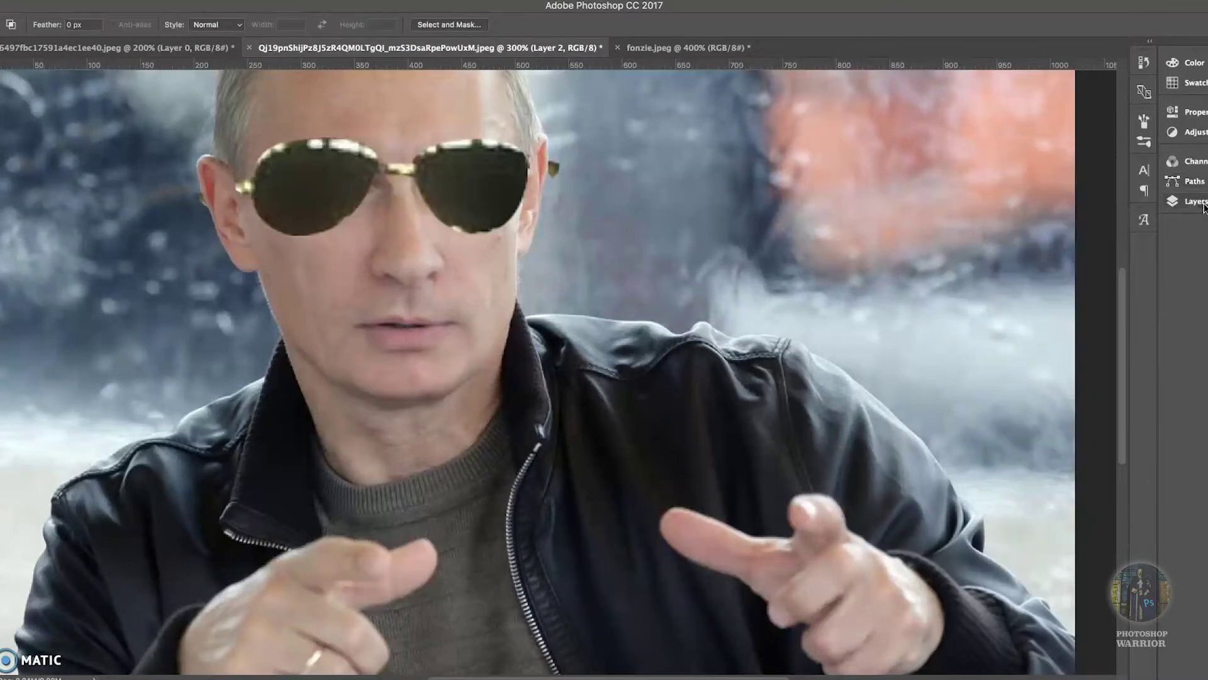
# Step: Rotate the sunglasses layer about -3° to match the face's tilt
pyautogui.hotkey('ctrl', '-')
pyautogui.hotkey('ctrl', '+')
pyautogui.hotkey('ctrl', '-')
pyautogui.press('F7')
pyautogui.hotkey('alt', ']')
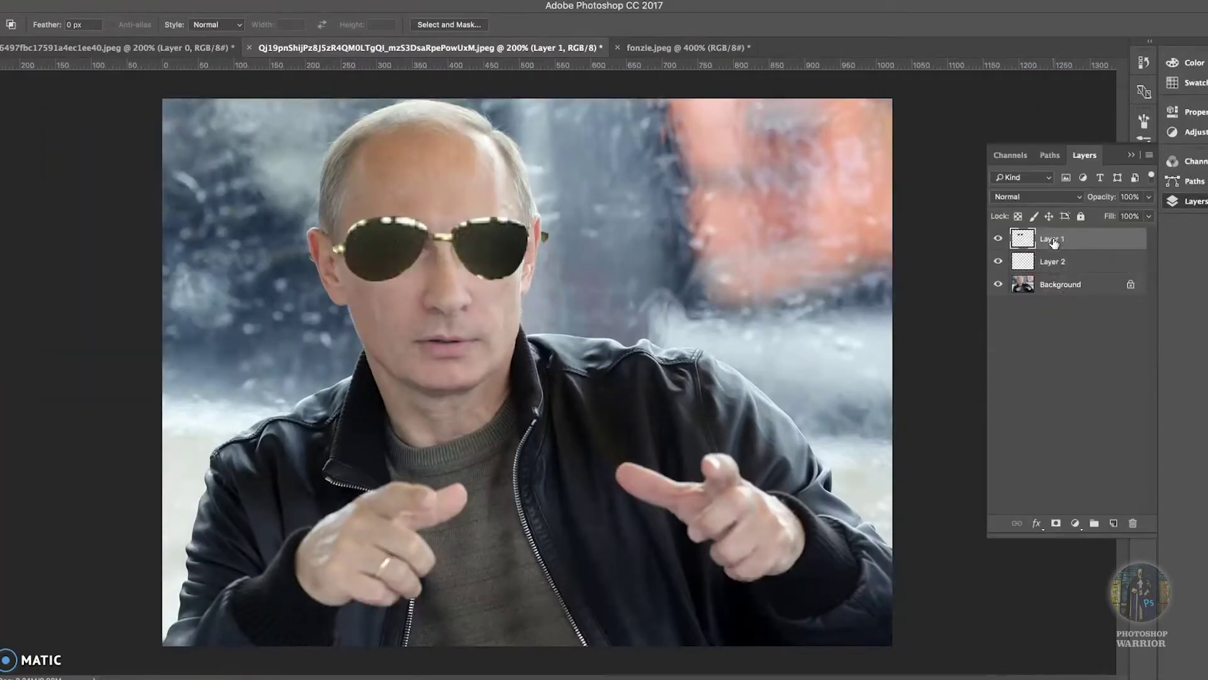
pyautogui.hotkey('ctrl', 't')
pyautogui.moveTo(548, 189); pyautogui.dragTo(526, 212)
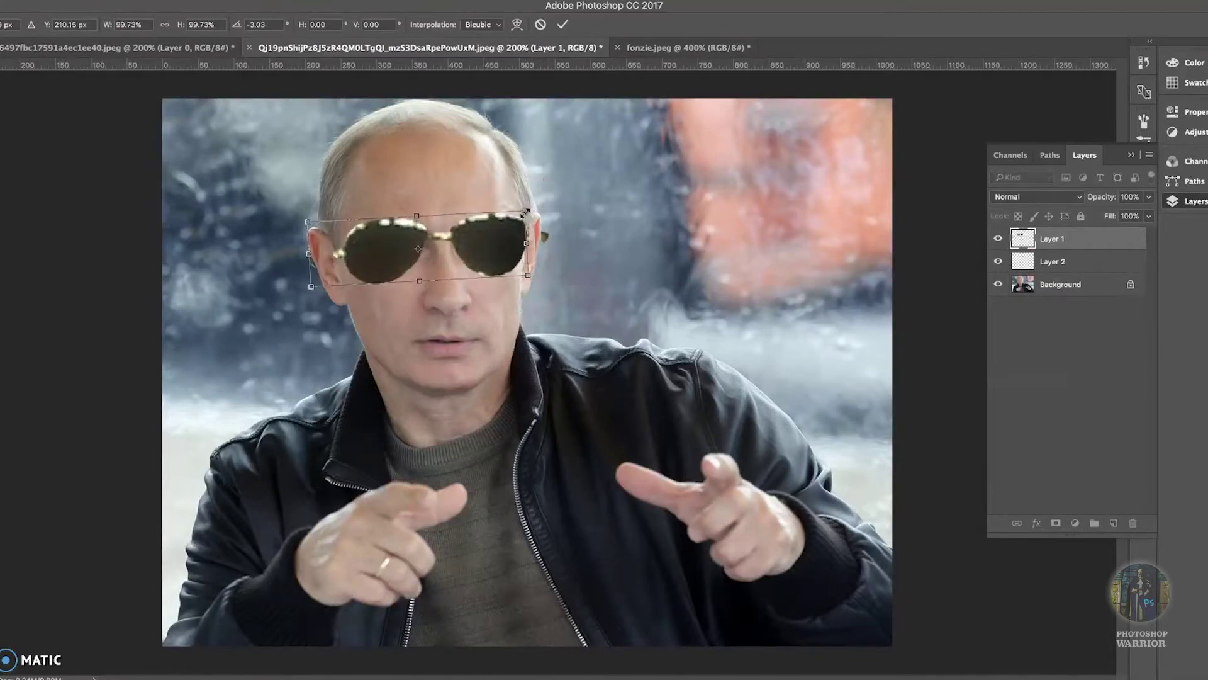
pyautogui.press('Return')
pyautogui.hotkey('ctrl', '+')
# Step: Unlock the Background photo into a normal Layer 0
pyautogui.press('w')
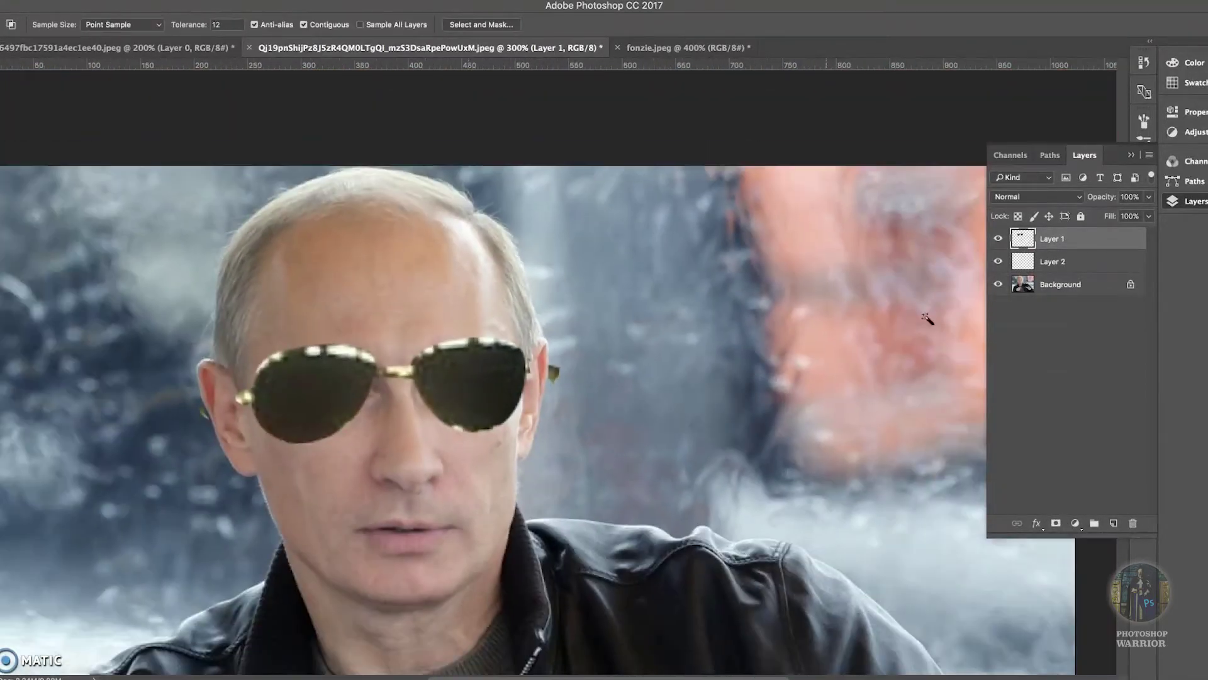
pyautogui.click(1063, 283)
pyautogui.click(1131, 284)
# Step: Soften the photo with Dust & Scratches, then add the Filter Gallery Grain texture
pyautogui.click(239, 0)
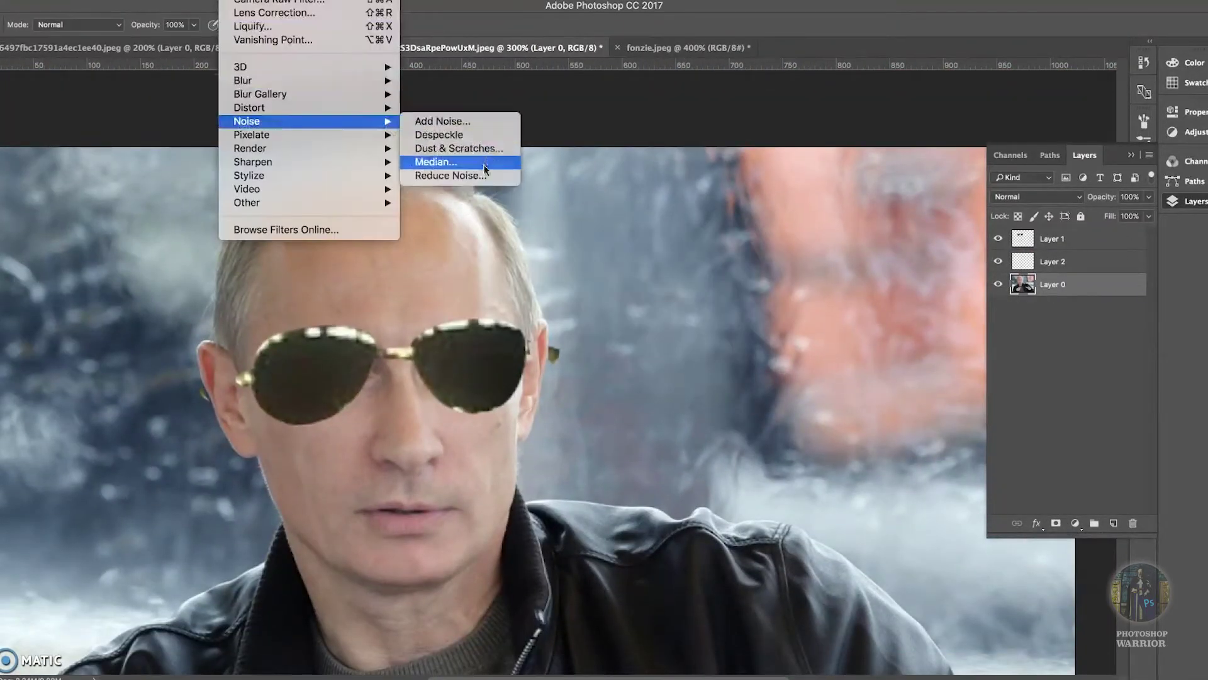
pyautogui.click(485, 148)
pyautogui.moveTo(519, 371)
pyautogui.mouseDown()
pyautogui.moveTo(530, 372)
pyautogui.moveTo(519, 372)
pyautogui.mouseUp()
pyautogui.click(691, 202)
pyautogui.click(239, 0)
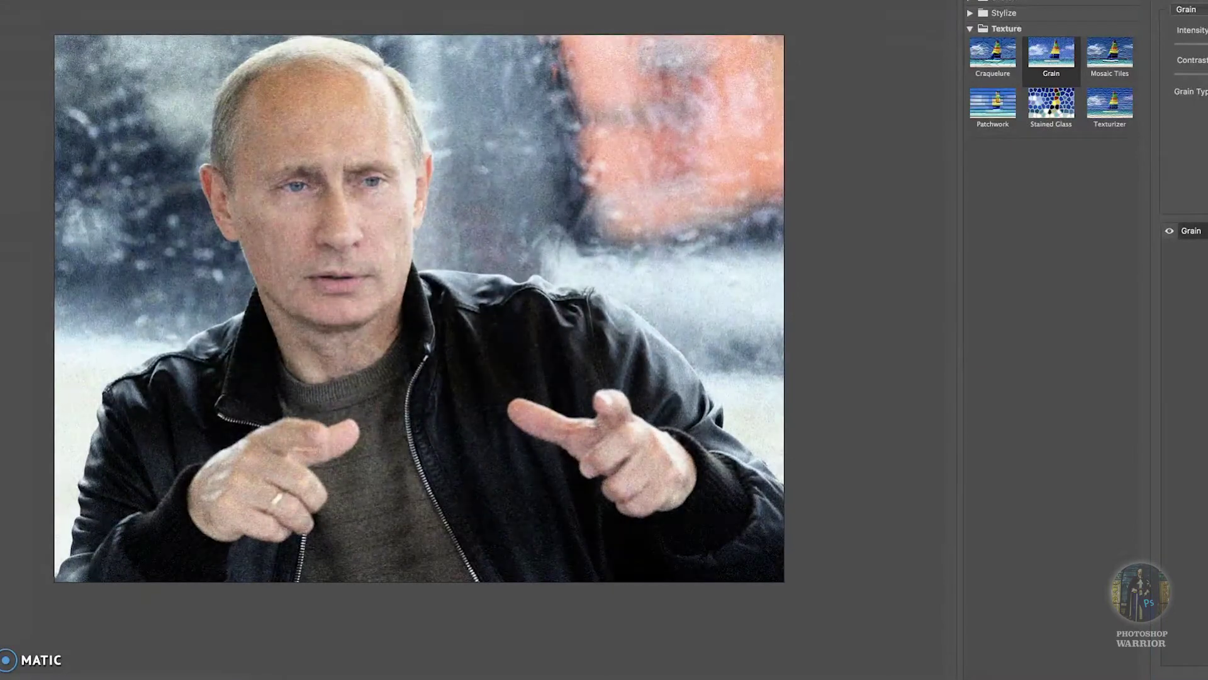
pyautogui.press('Return')
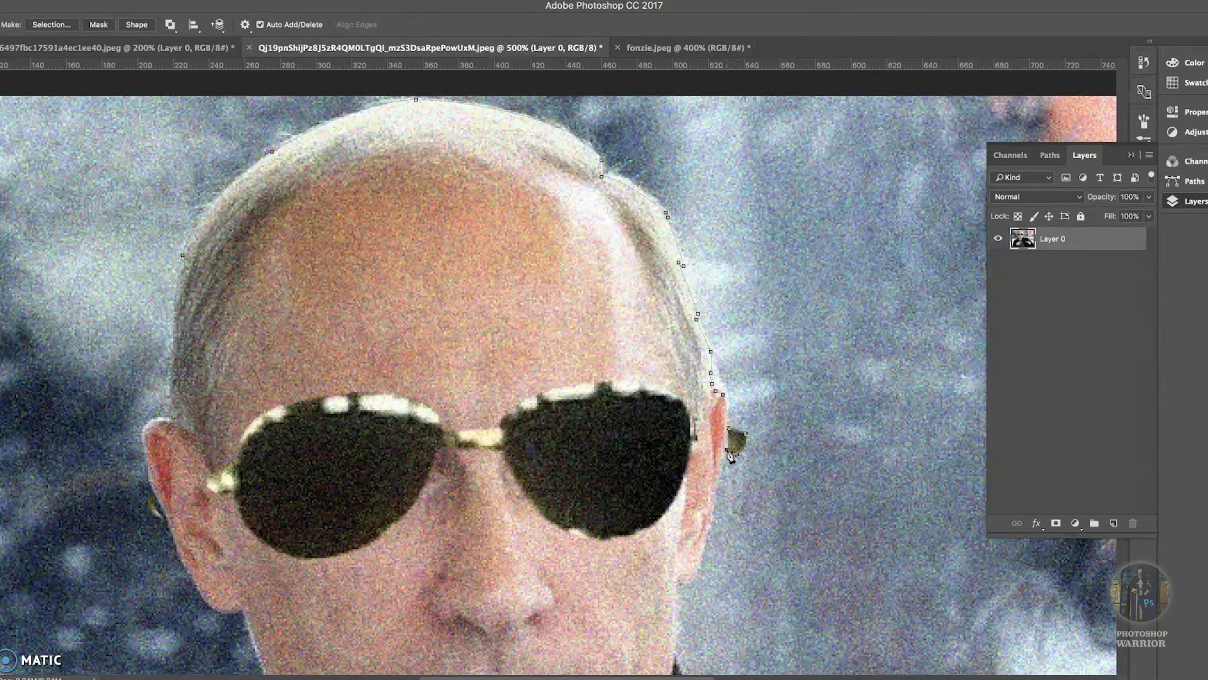
# Step: Complete the Pen path down the face, jaw and neck, then load it as a selection
pyautogui.moveTo(677, 582); pyautogui.dragTo(652, 430)
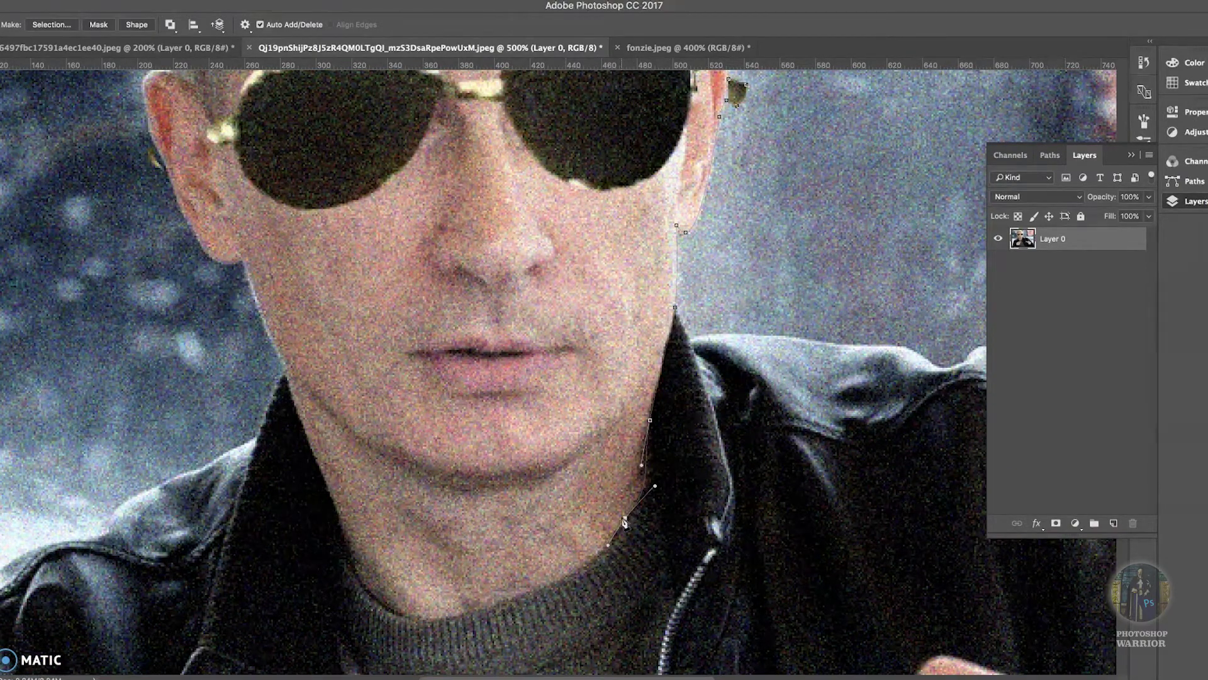
pyautogui.click(338, 513)
pyautogui.moveTo(245, 267); pyautogui.dragTo(223, 215)
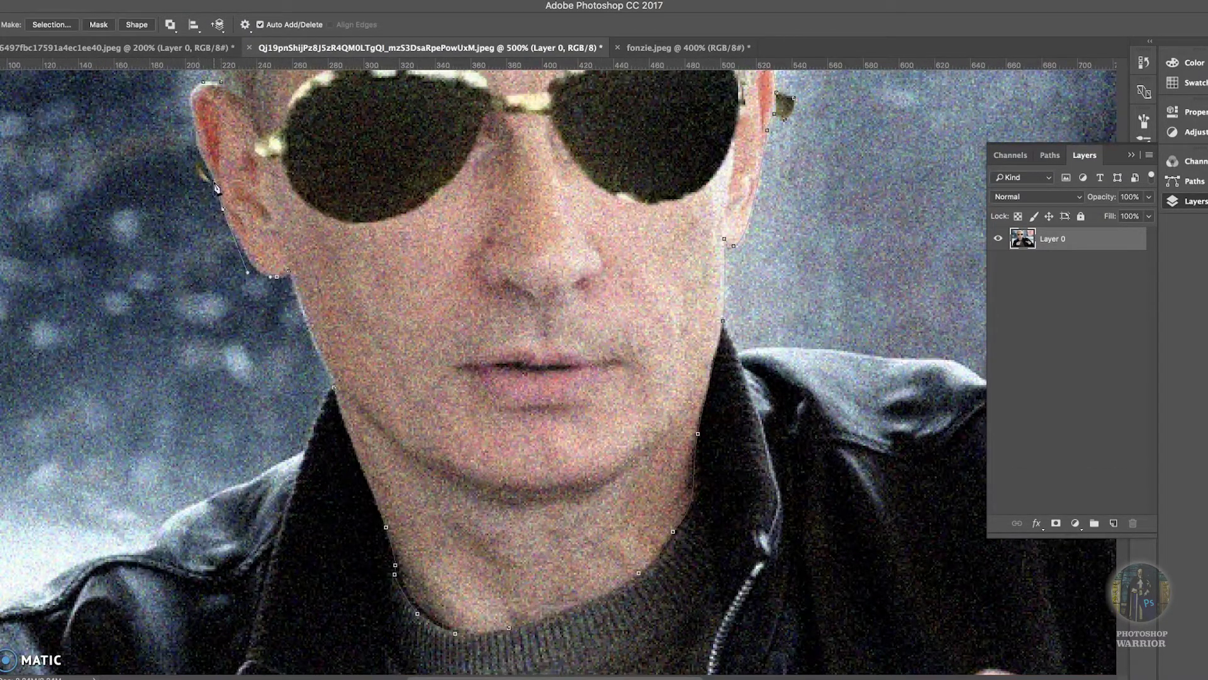
pyautogui.hotkey('ctrl', '-')
pyautogui.hotkey('ctrl', '-')
pyautogui.hotkey('ctrl', '-')
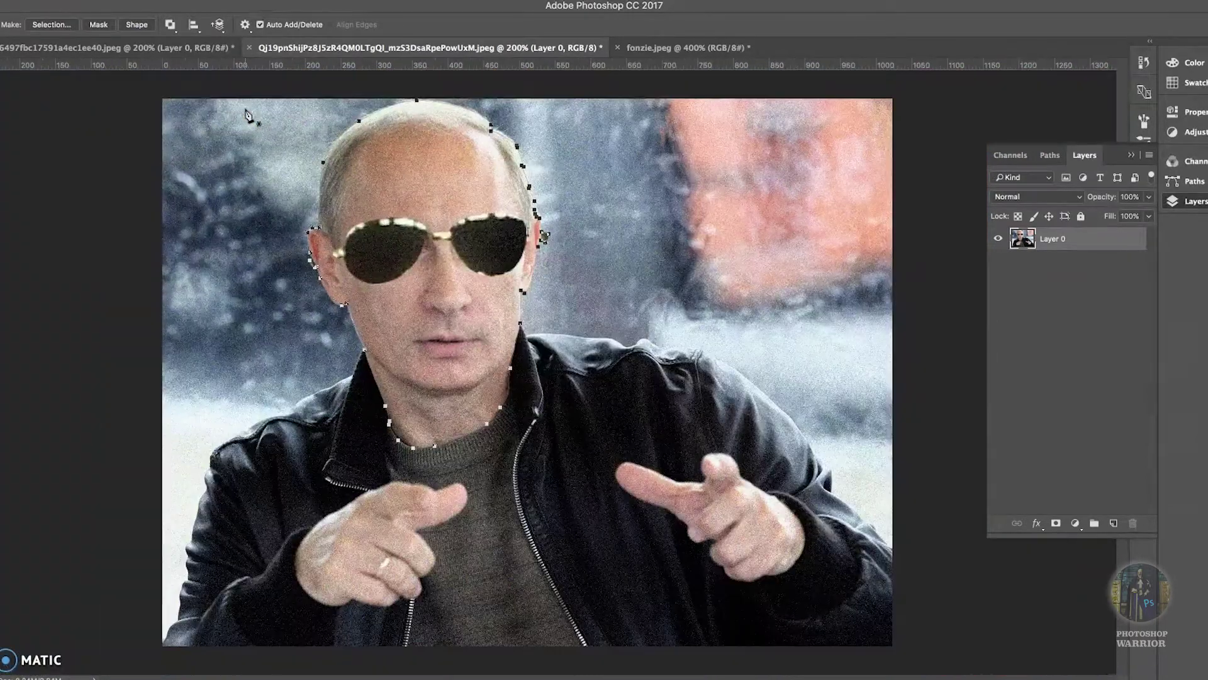
pyautogui.click(1050, 154)
pyautogui.click(1053, 497)
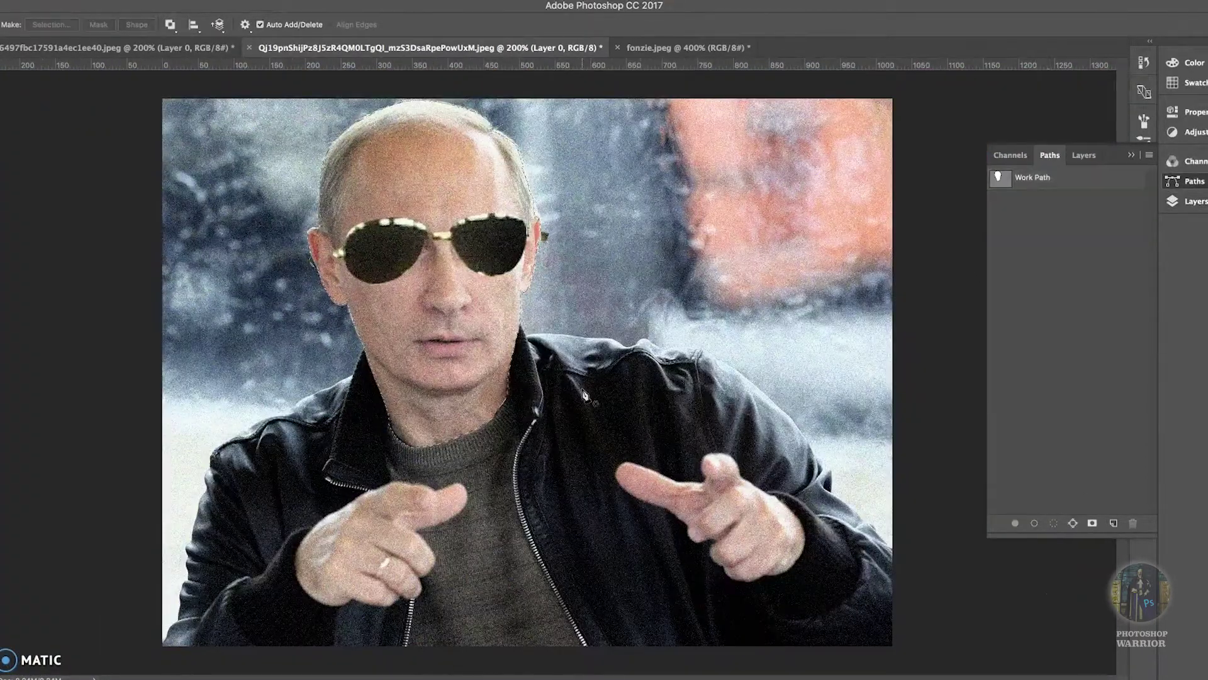
# Step: Paste the face into the biker photo, shrinking it to about 31% over the rider's head
pyautogui.click(114, 47)
pyautogui.hotkey('ctrl', '+')
pyautogui.hotkey('ctrl', 'v')
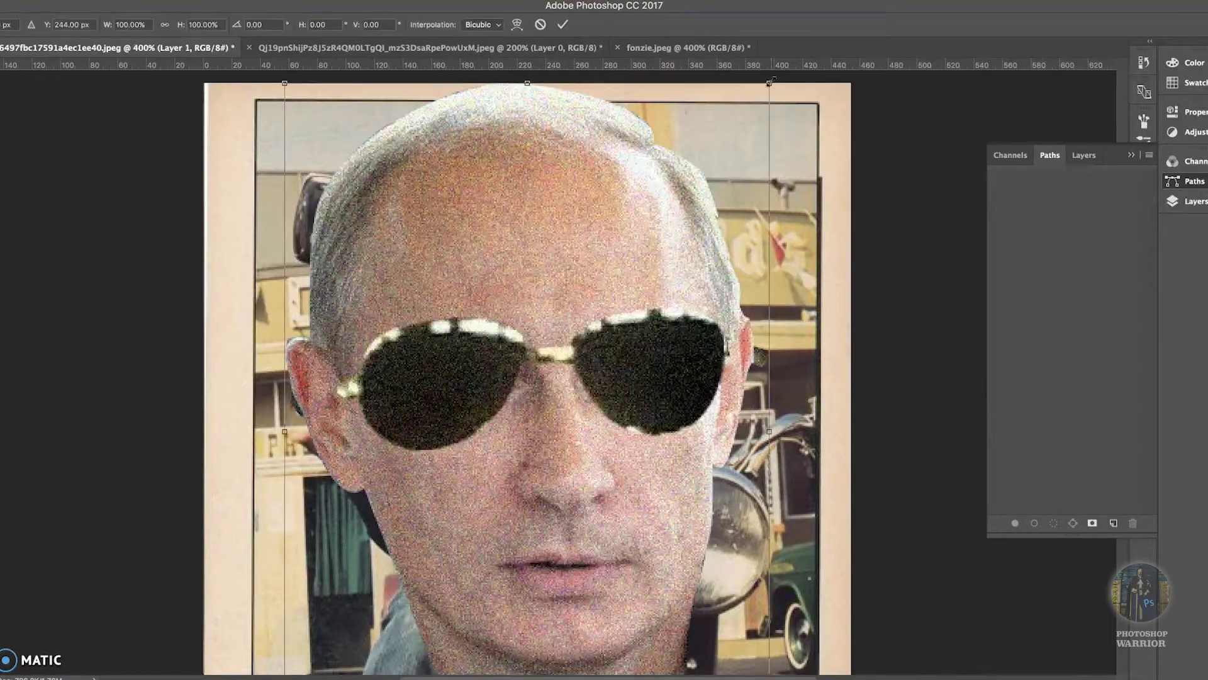
pyautogui.hotkey('ctrl', 't')
pyautogui.moveTo(447, 176)
pyautogui.mouseDown()
pyautogui.moveTo(337, 104)
pyautogui.moveTo(359, 124)
pyautogui.moveTo(415, 120)
pyautogui.moveTo(433, 137)
pyautogui.mouseUp()
pyautogui.press('Return')
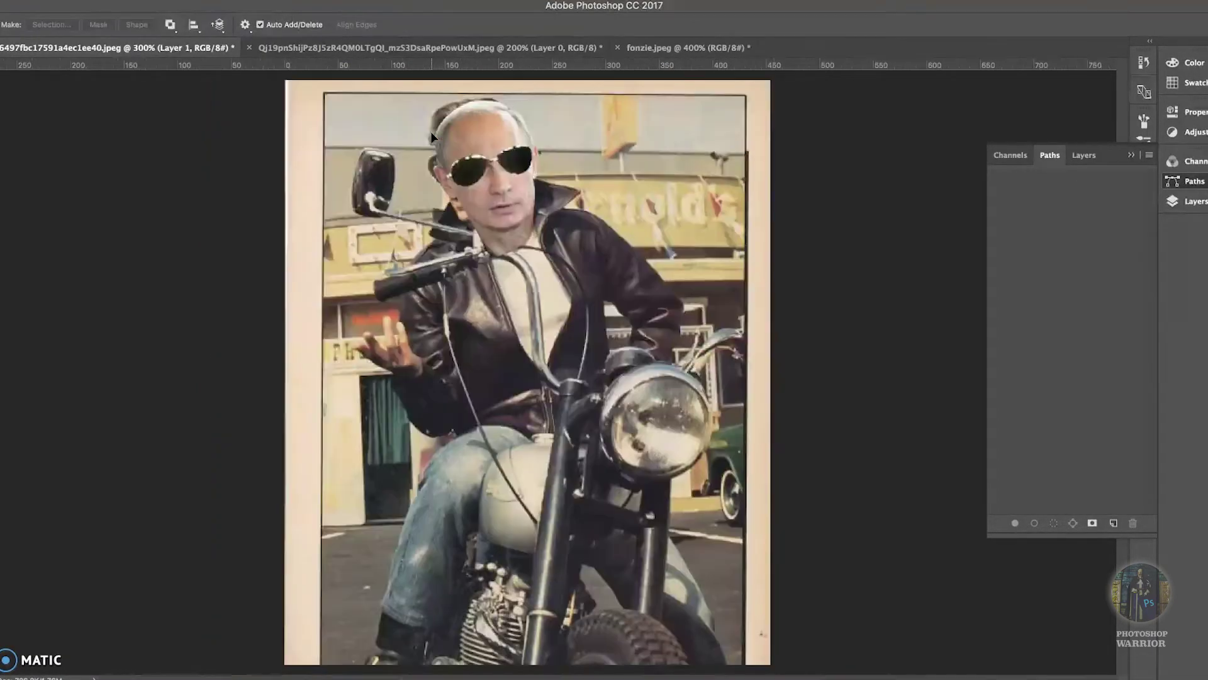
# Step: Lower the face Layer 1 opacity to 26% and select the rider photo layer
pyautogui.hotkey('ctrl', '-')
pyautogui.hotkey('ctrl', '+')
pyautogui.click(1093, 158)
pyautogui.moveTo(1149, 197); pyautogui.dragTo(1070, 232)
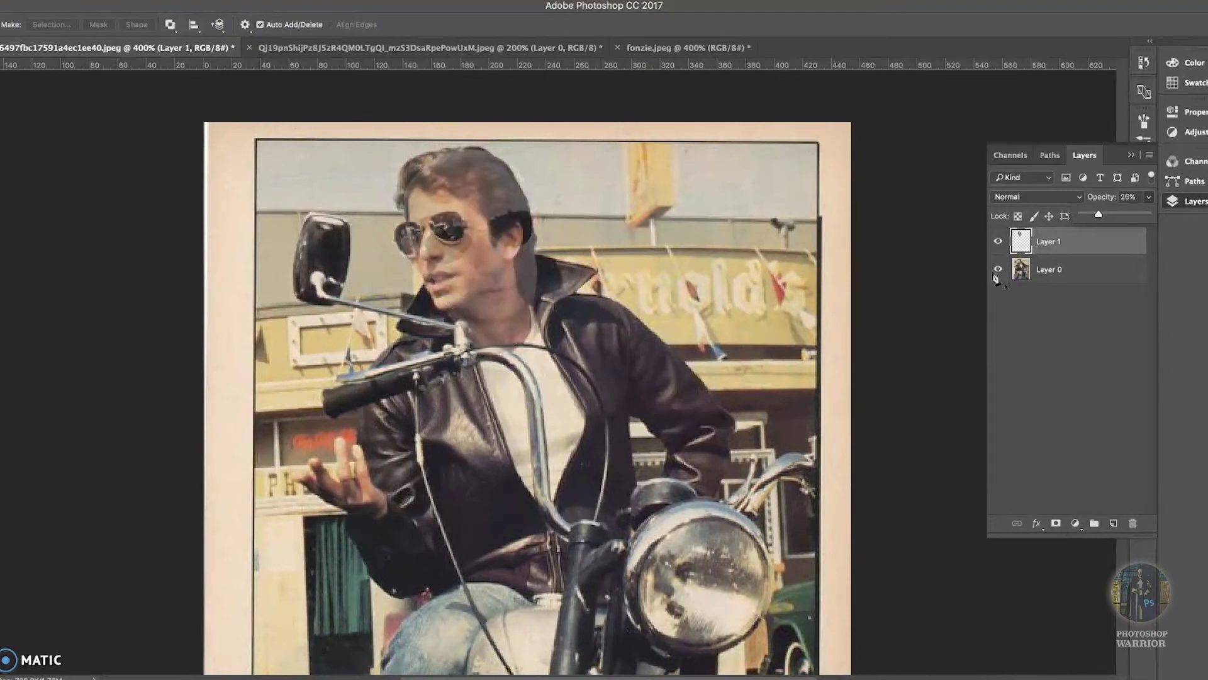
pyautogui.click(1045, 270)
pyautogui.hotkey('ctrl', '+')
# Step: Select the rider's hair with a polygonal lasso and clone sky over it
pyautogui.press('s')
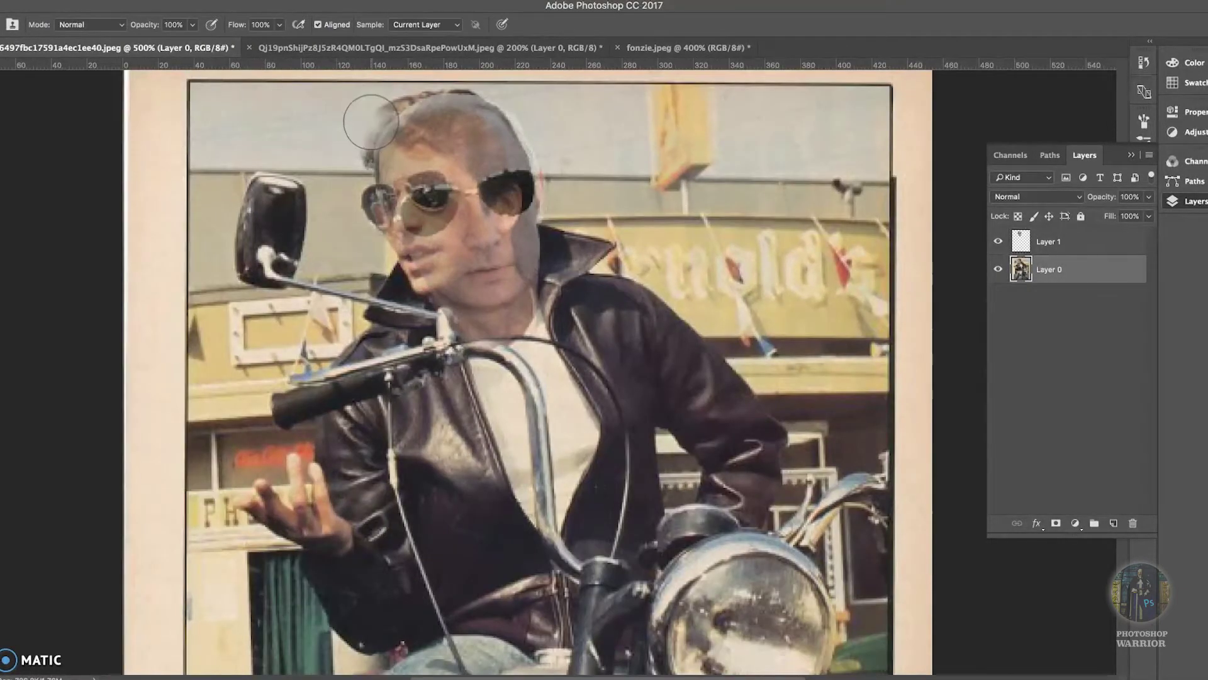
pyautogui.press('l')
pyautogui.click(376, 87)
pyautogui.click(554, 120)
pyautogui.click(564, 170)
pyautogui.click(338, 170)
pyautogui.click(338, 101)
pyautogui.press('s')
pyautogui.moveTo(372, 126)
pyautogui.mouseDown()
pyautogui.moveTo(453, 144)
pyautogui.moveTo(553, 139)
pyautogui.moveTo(491, 145)
pyautogui.moveTo(409, 107)
pyautogui.mouseUp()
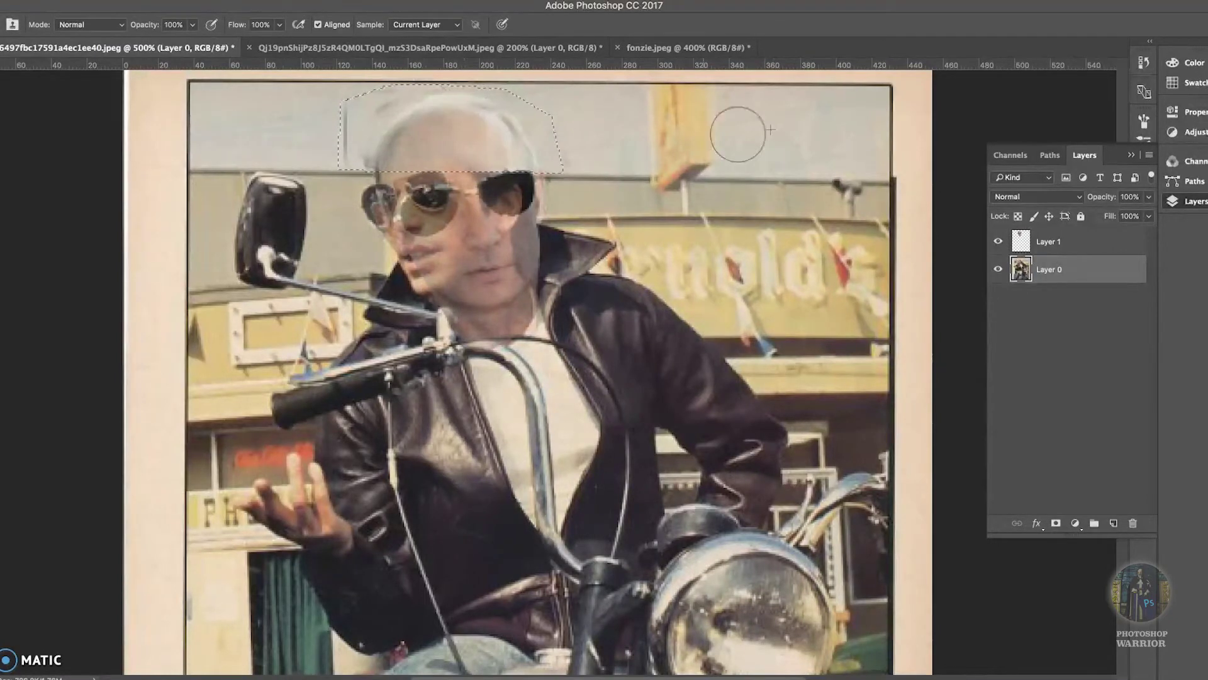
# Step: Copy a thin sky strip onto Layer 2 and slide it left over the forehead
pyautogui.press('m')
pyautogui.moveTo(394, 169); pyautogui.dragTo(614, 192)
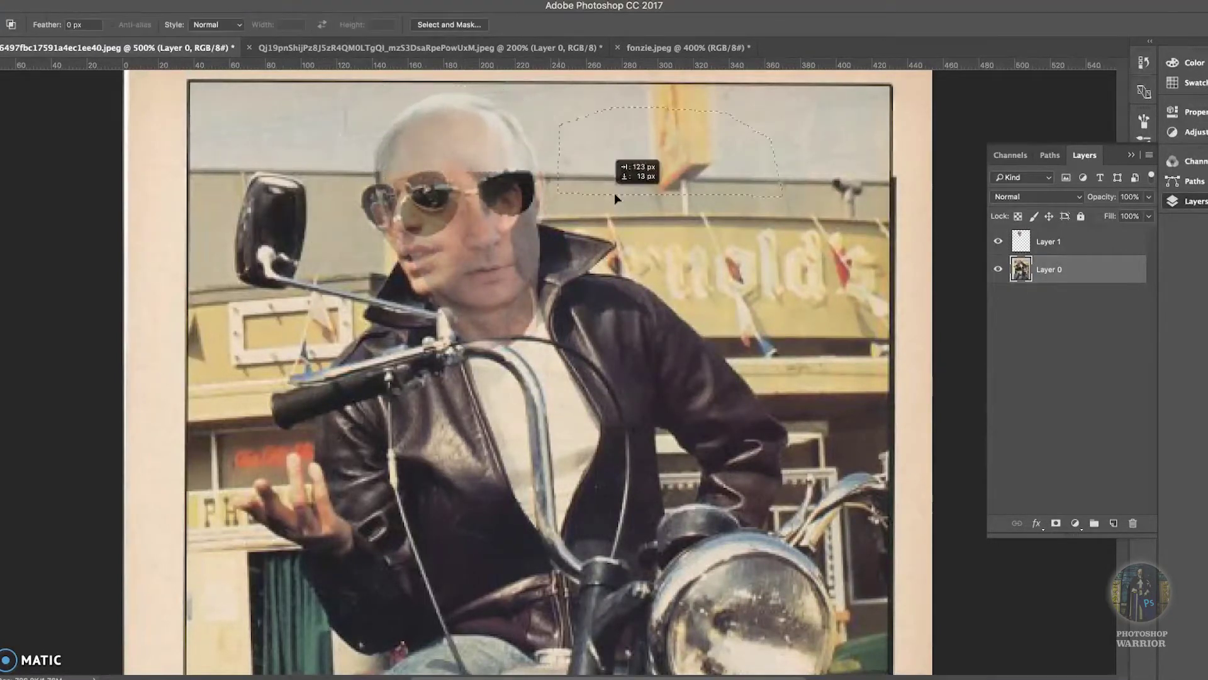
pyautogui.moveTo(549, 171); pyautogui.dragTo(650, 184)
pyautogui.hotkey('ctrl', 't')
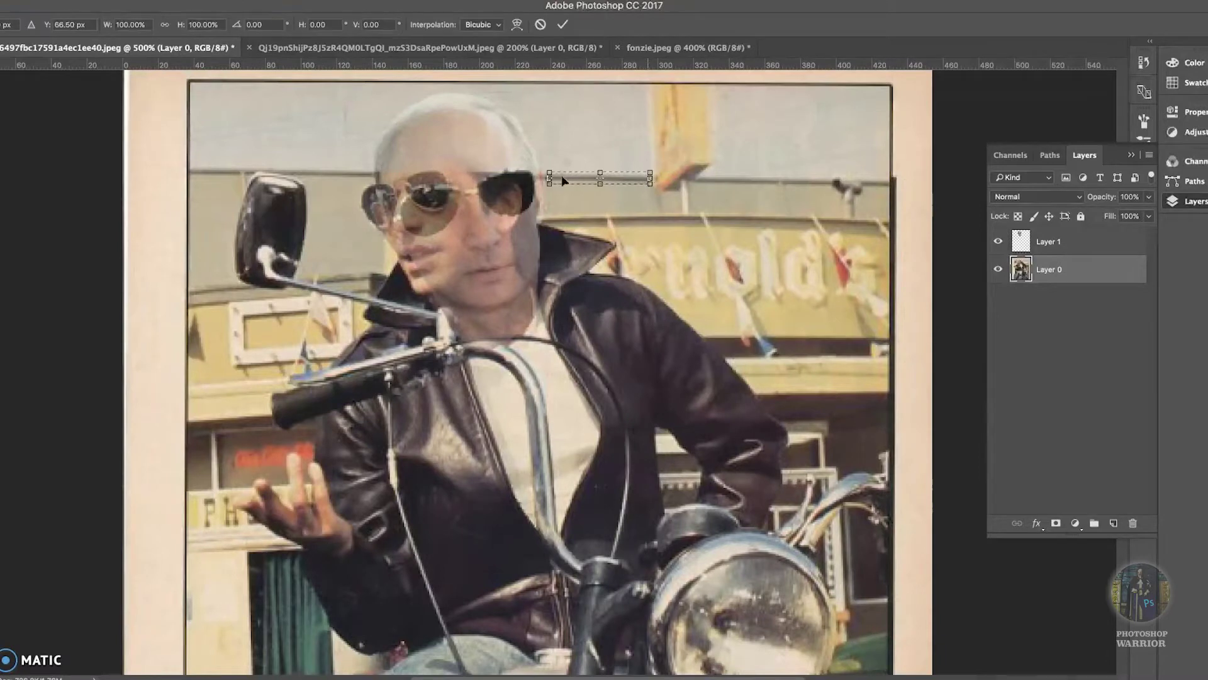
pyautogui.moveTo(564, 182); pyautogui.dragTo(340, 180)
pyautogui.press('Escape')
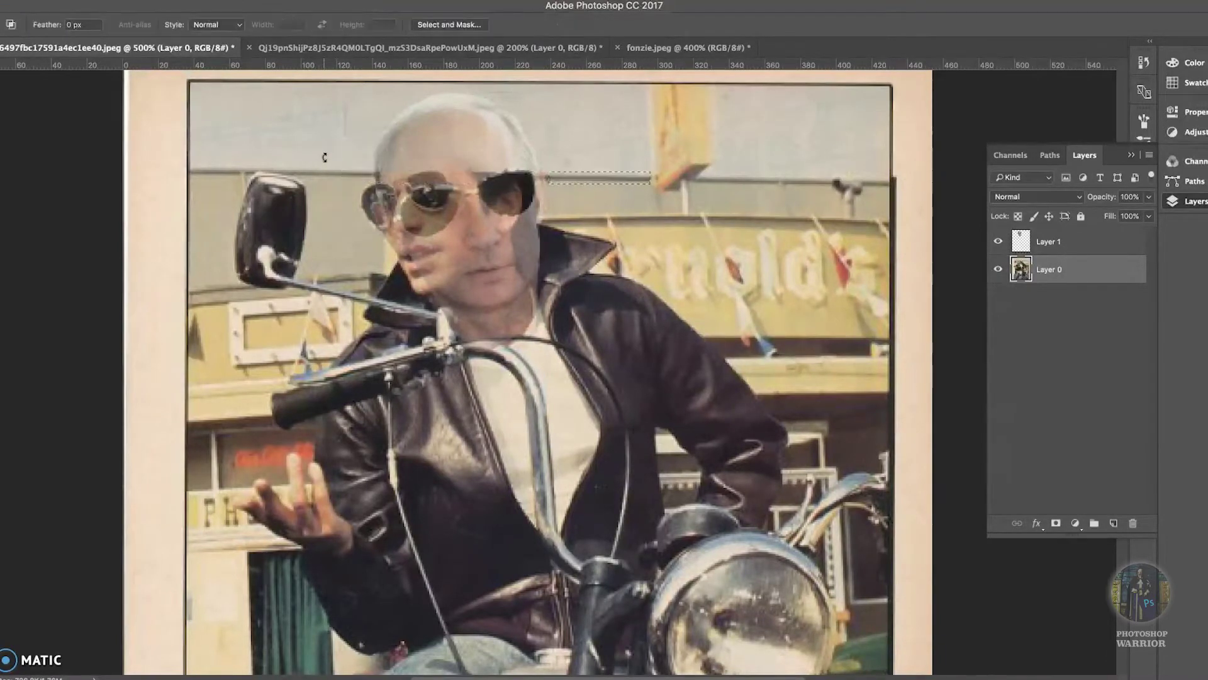
pyautogui.hotkey('ctrl', 'j')
pyautogui.moveTo(651, 176); pyautogui.dragTo(476, 176)
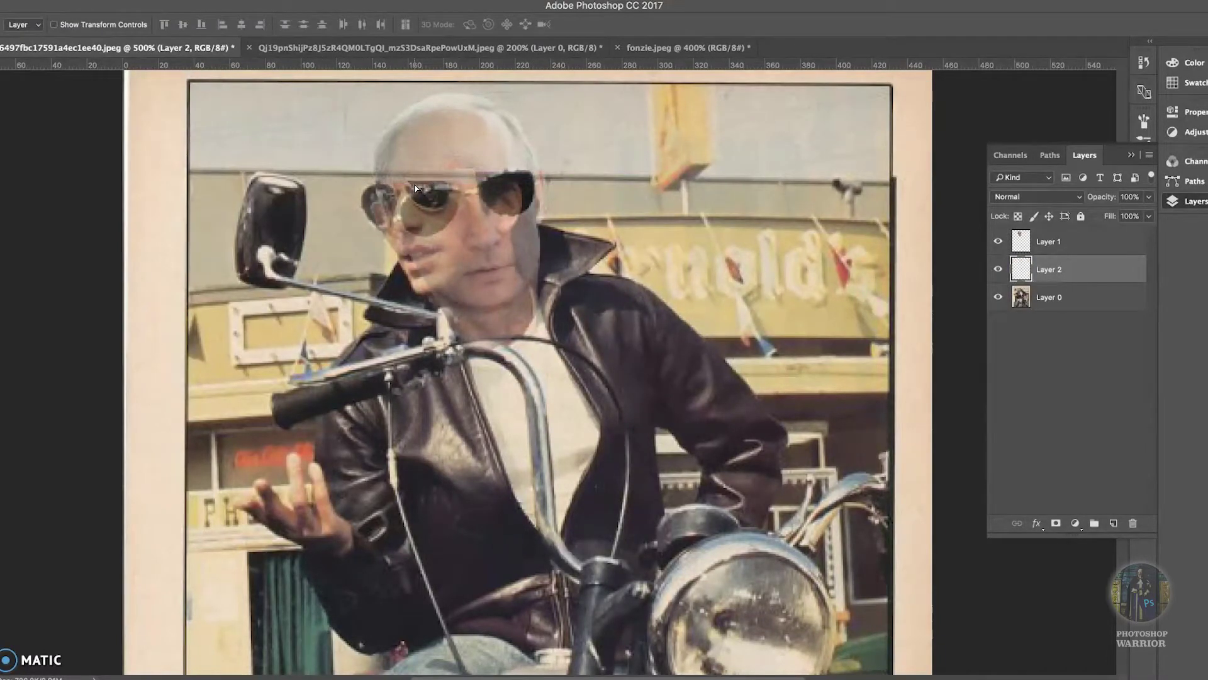
pyautogui.hotkey('ctrl', 't')
pyautogui.press('Return')
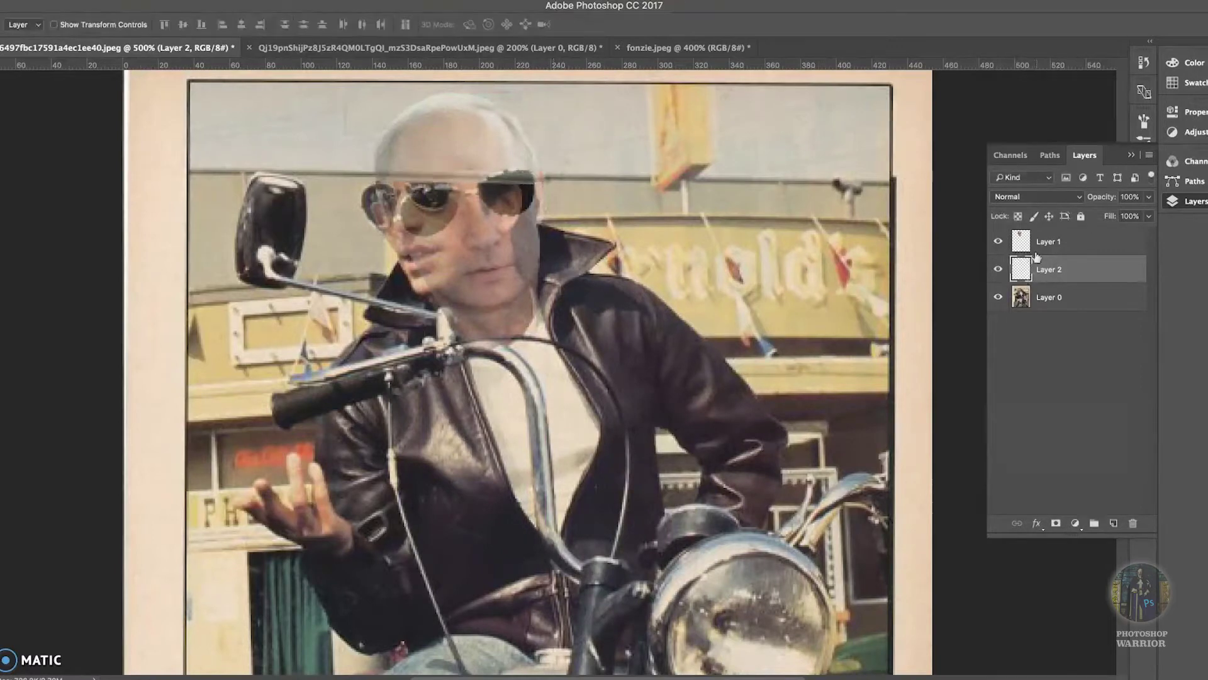
# Step: Restore the face Layer 1 to 100% opacity and reselect the rider photo layer
pyautogui.click(1070, 241)
pyautogui.moveTo(1149, 196); pyautogui.dragTo(1165, 217)
pyautogui.press('s')
pyautogui.hotkey('alt', '[')
pyautogui.hotkey('alt', '[')
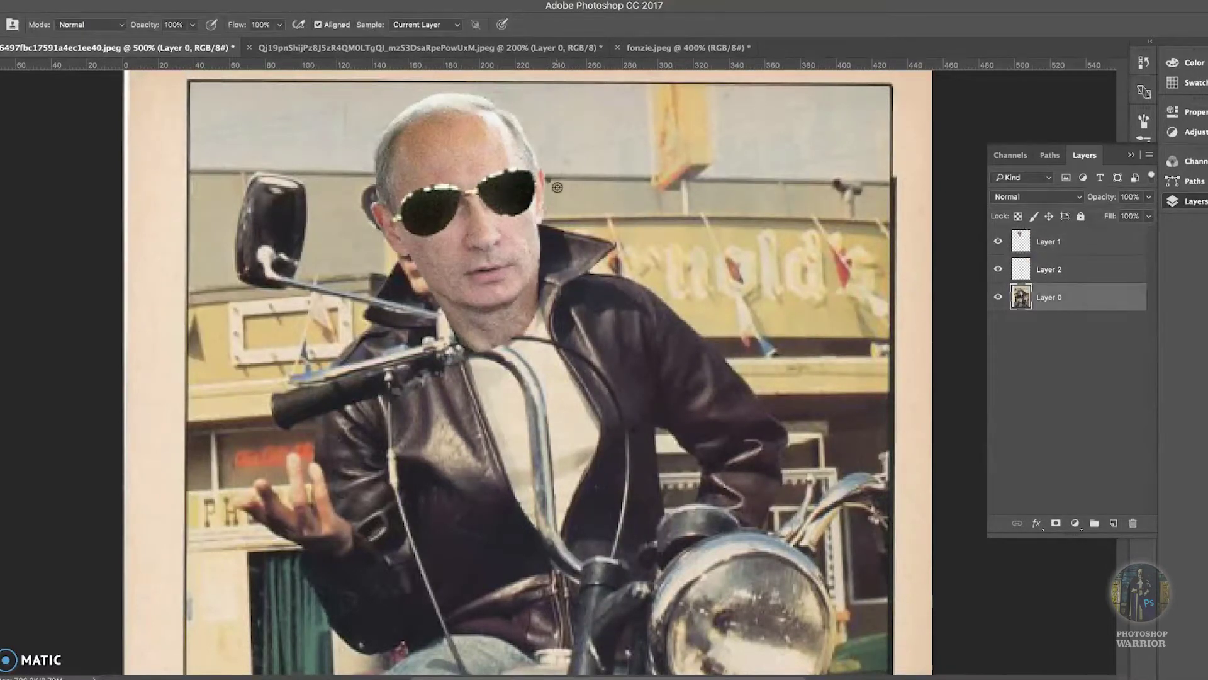
# Step: Clone over the edge near the ear and collar, then select the face layer
pyautogui.moveTo(352, 239); pyautogui.dragTo(390, 282)
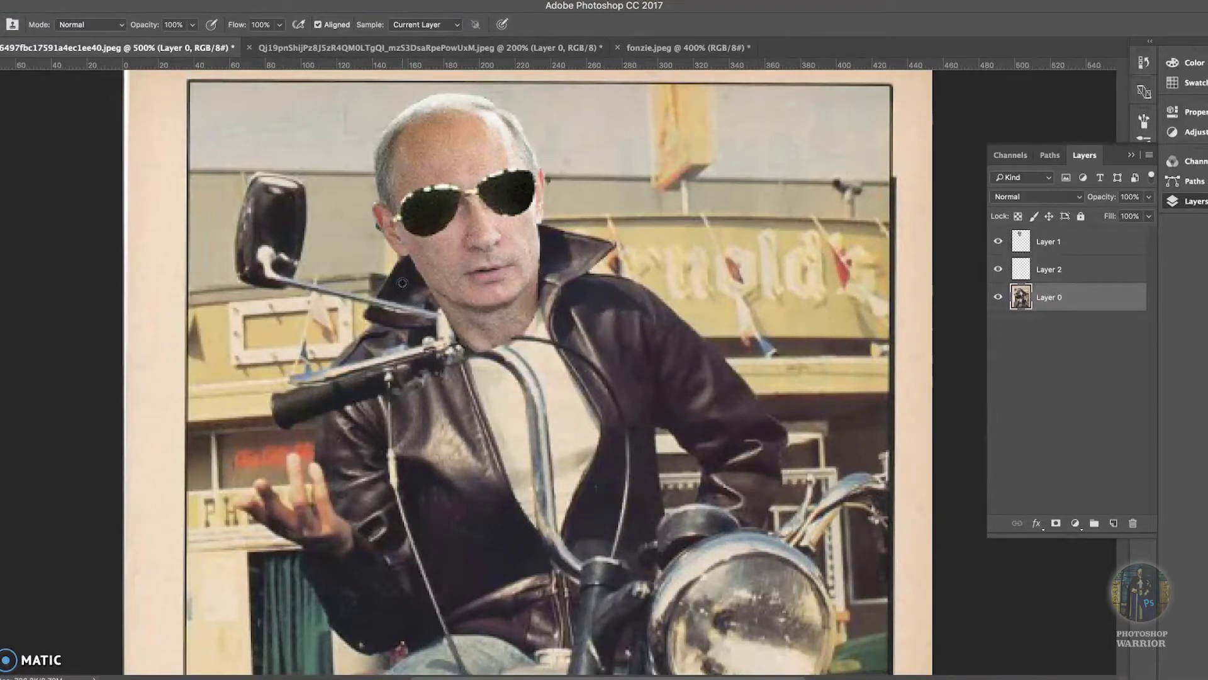
pyautogui.hotkey('ctrl', '-')
pyautogui.hotkey('ctrl', '-')
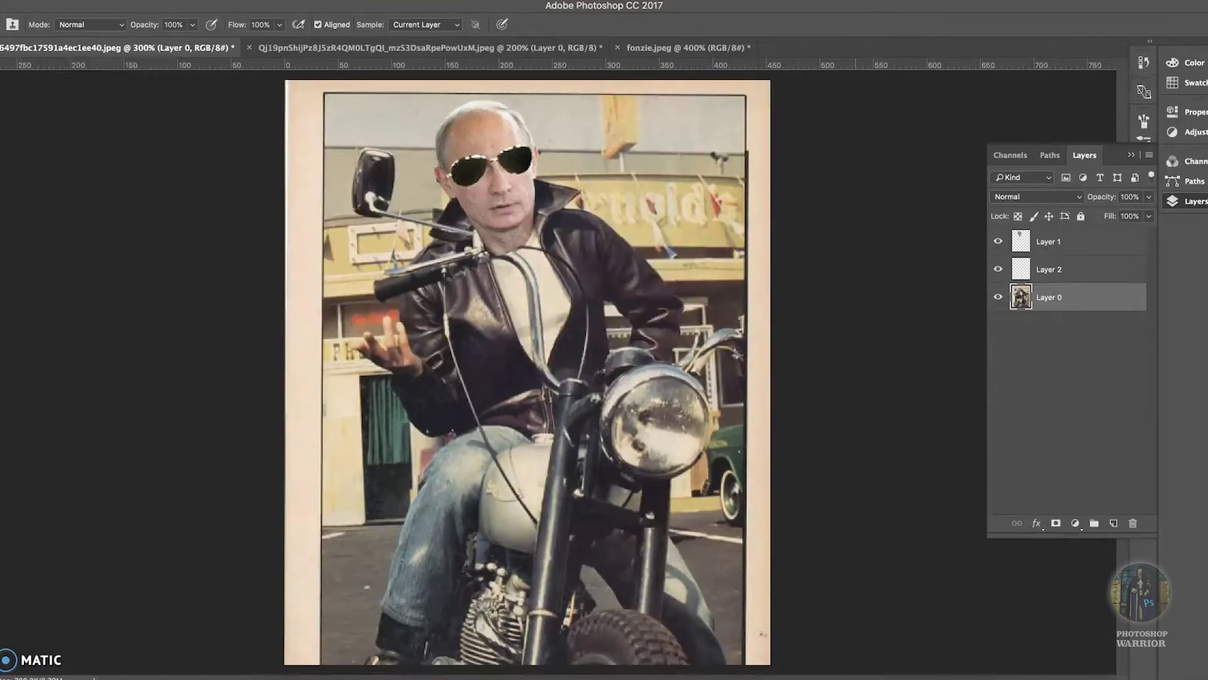
pyautogui.click(1048, 241)
pyautogui.click(243, 25)
pyautogui.press('Escape')
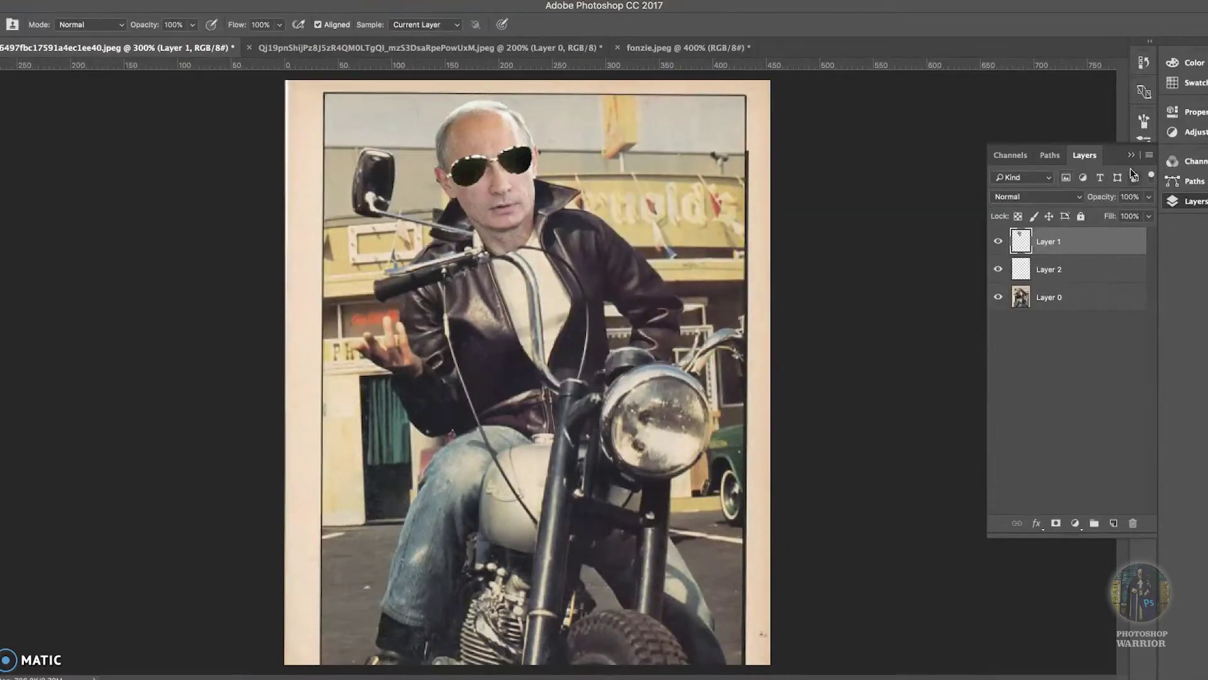
pyautogui.rightClick(1054, 244)
pyautogui.click(1029, 240)
# Step: Add a Color Balance adjustment above the face with midtones red +31
pyautogui.moveTo(1080, 155); pyautogui.dragTo(930, 201)
pyautogui.click(1171, 132)
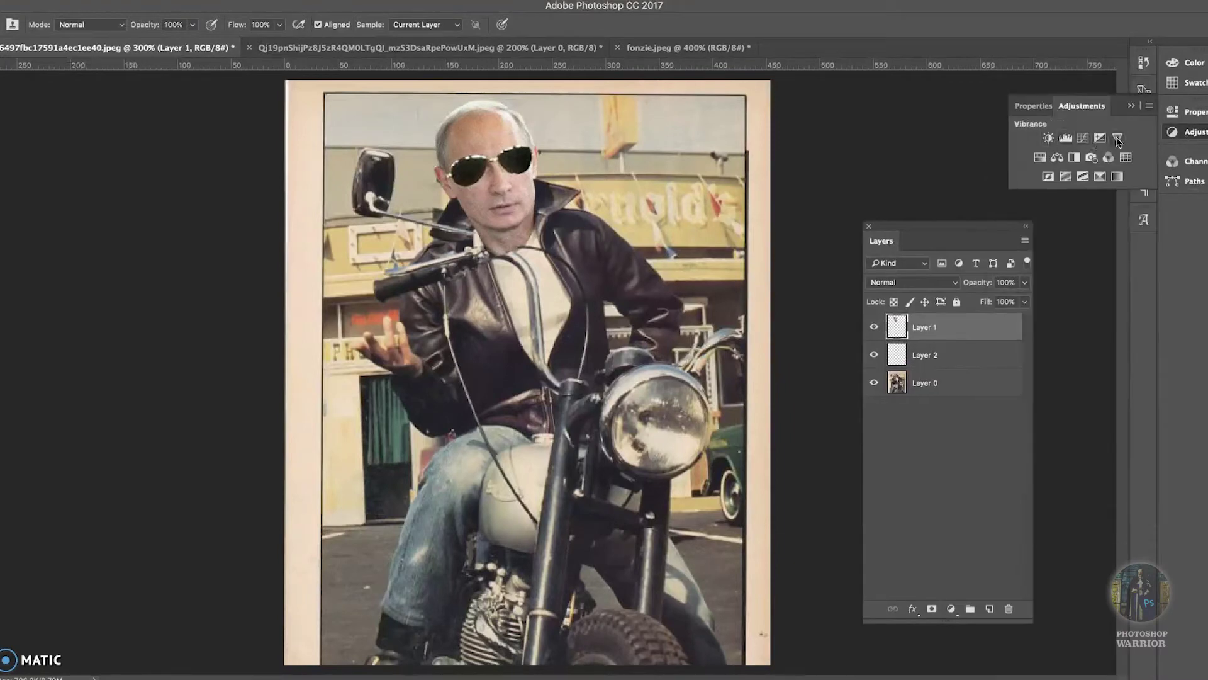
pyautogui.click(1057, 157)
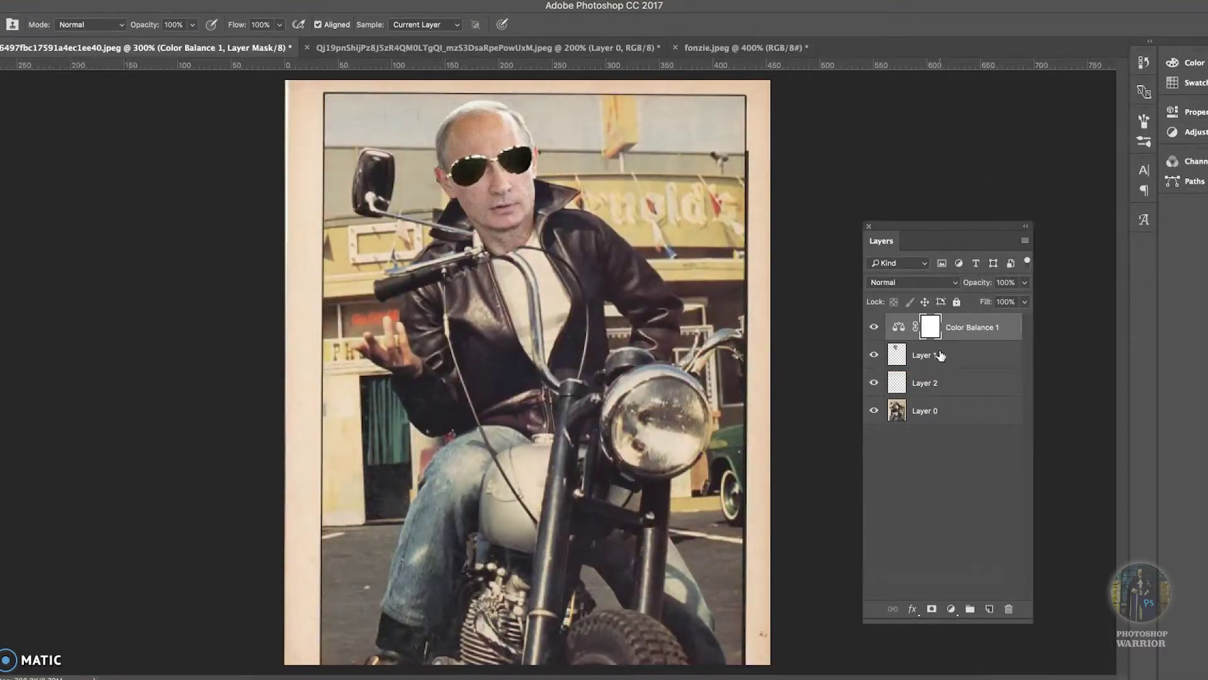
pyautogui.click(1009, 608)
pyautogui.click(719, 175)
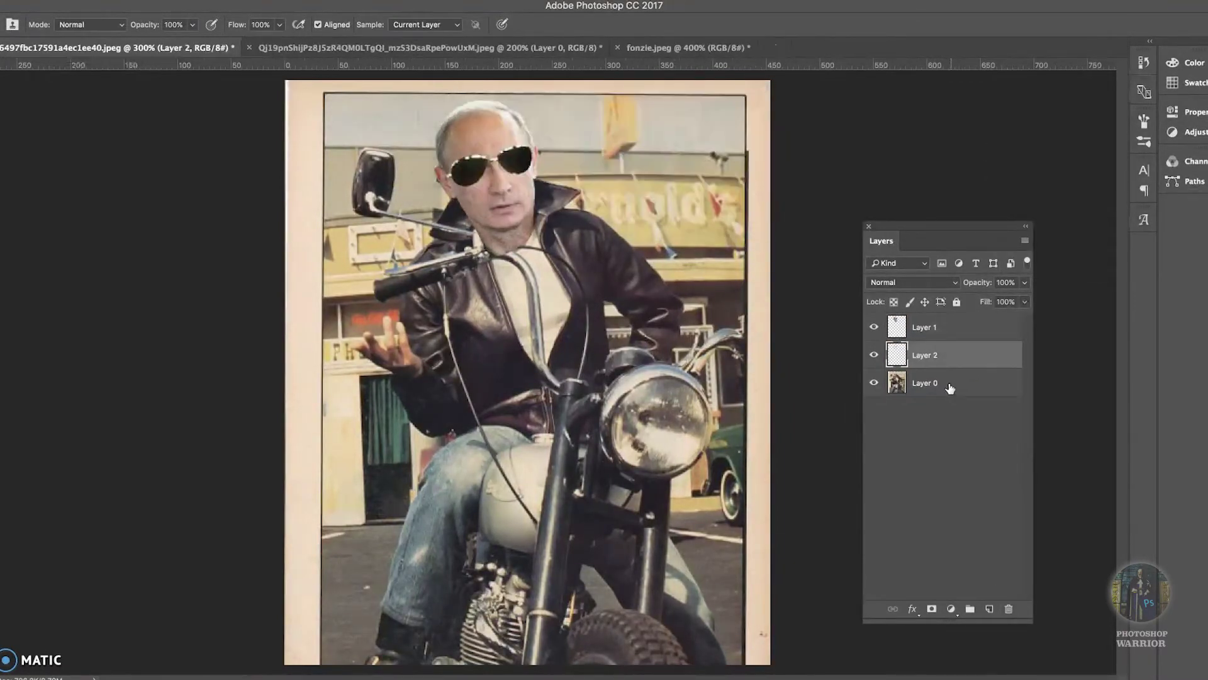
pyautogui.click(961, 326)
pyautogui.click(1188, 132)
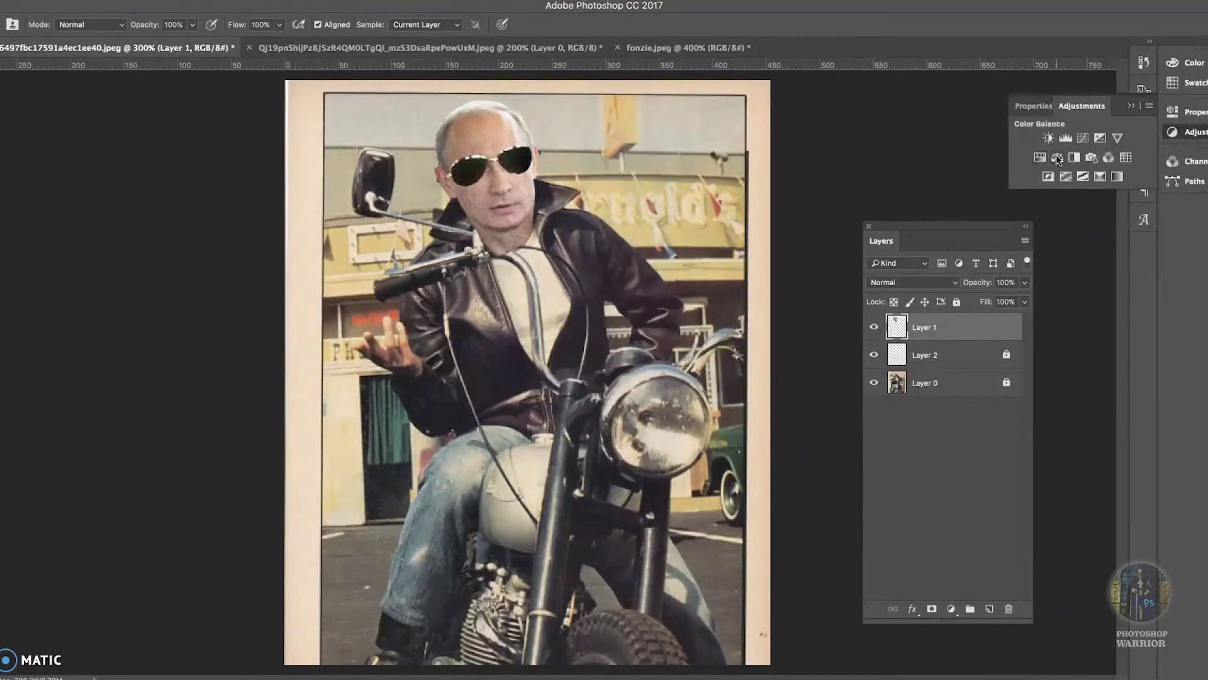
pyautogui.click(1057, 157)
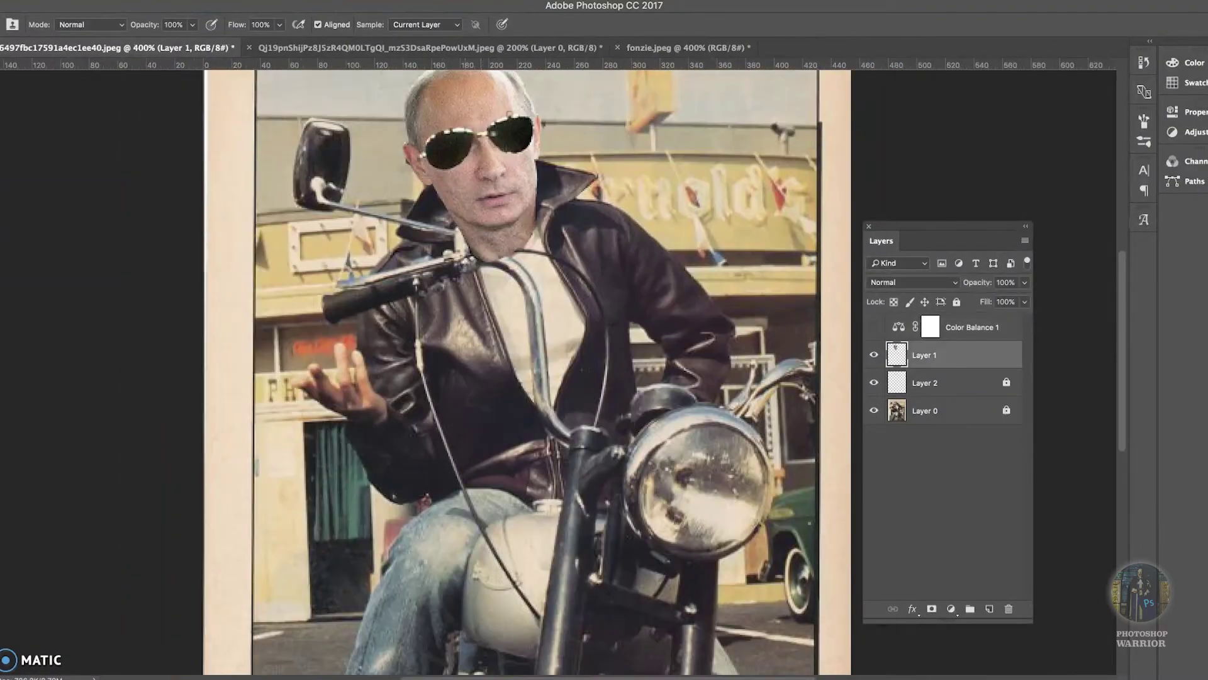
# Step: In the second photo, start a Pen path around the pointing hand
pyautogui.hotkey('ctrl', 'Tab')
pyautogui.hotkey('ctrl', '+')
pyautogui.press('p')
pyautogui.click(249, 447)
# Step: Trace the hand and finger outline with curved Pen anchor points
pyautogui.click(321, 304)
pyautogui.click(373, 268)
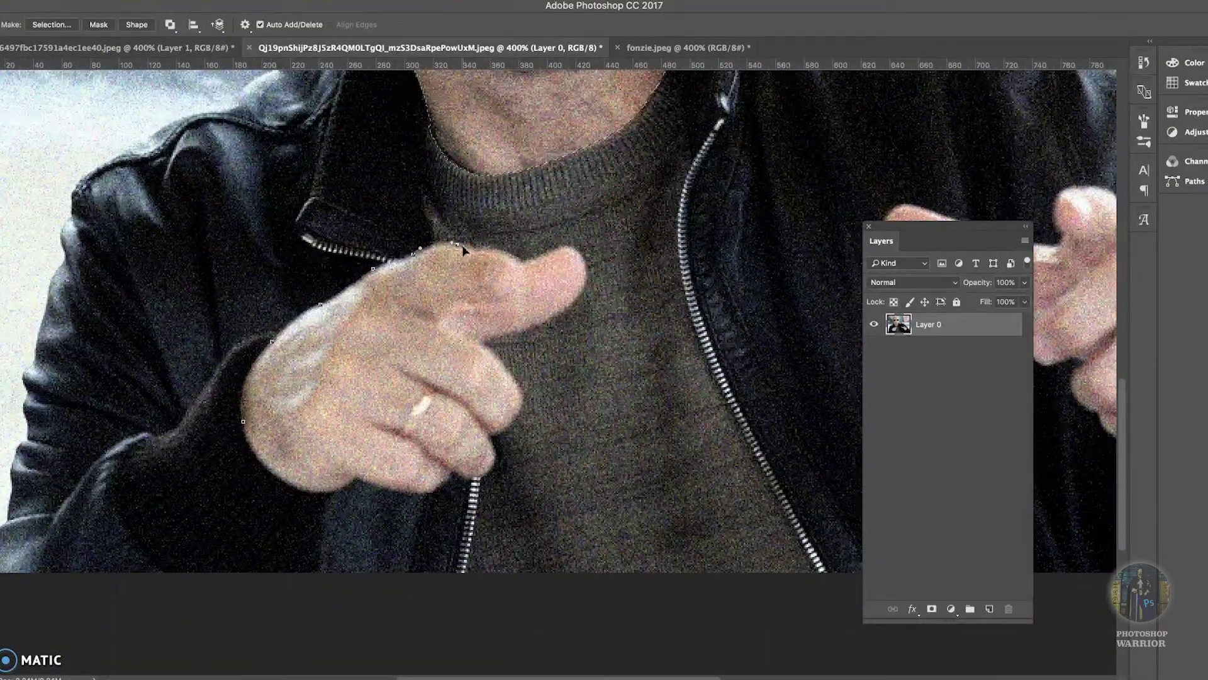
pyautogui.moveTo(463, 250)
pyautogui.mouseDown()
pyautogui.moveTo(521, 270)
pyautogui.moveTo(547, 264)
pyautogui.moveTo(584, 291)
pyautogui.mouseUp()
pyautogui.moveTo(484, 341); pyautogui.dragTo(489, 351)
pyautogui.moveTo(481, 476); pyautogui.dragTo(453, 469)
pyautogui.moveTo(345, 487); pyautogui.dragTo(322, 491)
pyautogui.click(1173, 181)
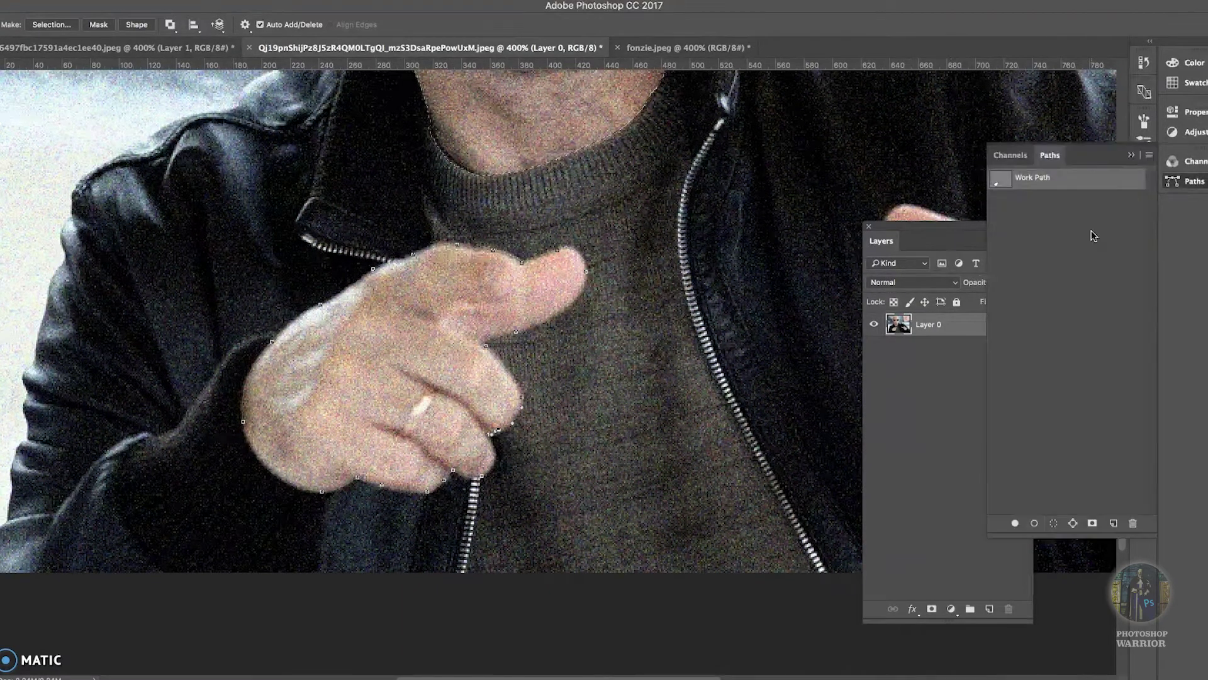
# Step: Paste the hand into the biker composite as Layer 3, scaled to about 29% and rotated
pyautogui.click(119, 48)
pyautogui.hotkey('ctrl', 'v')
pyautogui.hotkey('ctrl', 't')
pyautogui.moveTo(701, 497)
pyautogui.mouseDown()
pyautogui.moveTo(478, 344)
pyautogui.moveTo(359, 368)
pyautogui.mouseUp()
pyautogui.moveTo(441, 441)
pyautogui.mouseDown()
pyautogui.moveTo(477, 413)
pyautogui.moveTo(385, 414)
pyautogui.mouseUp()
pyautogui.press('Return')
# Step: Clone jacket texture over the pasted hand's lower edge
pyautogui.hotkey('ctrl', '+')
pyautogui.scroll(3, 280, 315)
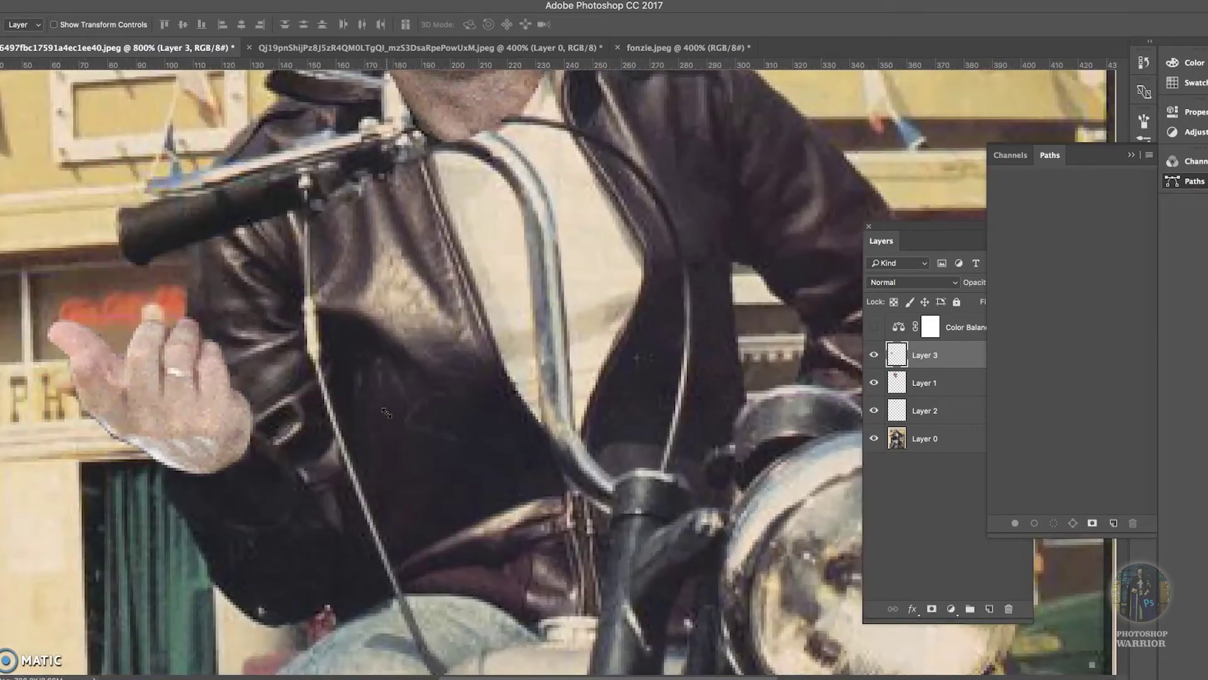
pyautogui.scroll(5, 280, 314)
pyautogui.click(953, 439)
pyautogui.press('s')
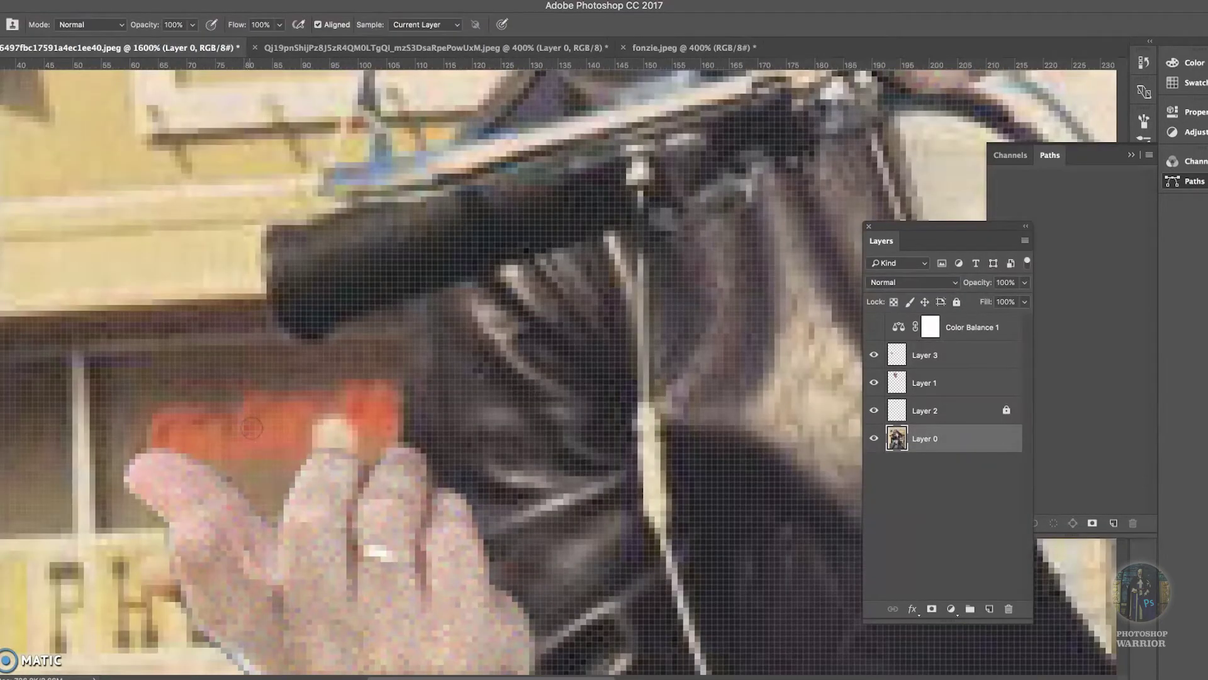
pyautogui.scroll(-3, 334, 434)
pyautogui.hotkey('alt', ']')
pyautogui.hotkey('alt', ']')
pyautogui.hotkey('alt', ']')
pyautogui.moveTo(504, 535); pyautogui.dragTo(469, 554)
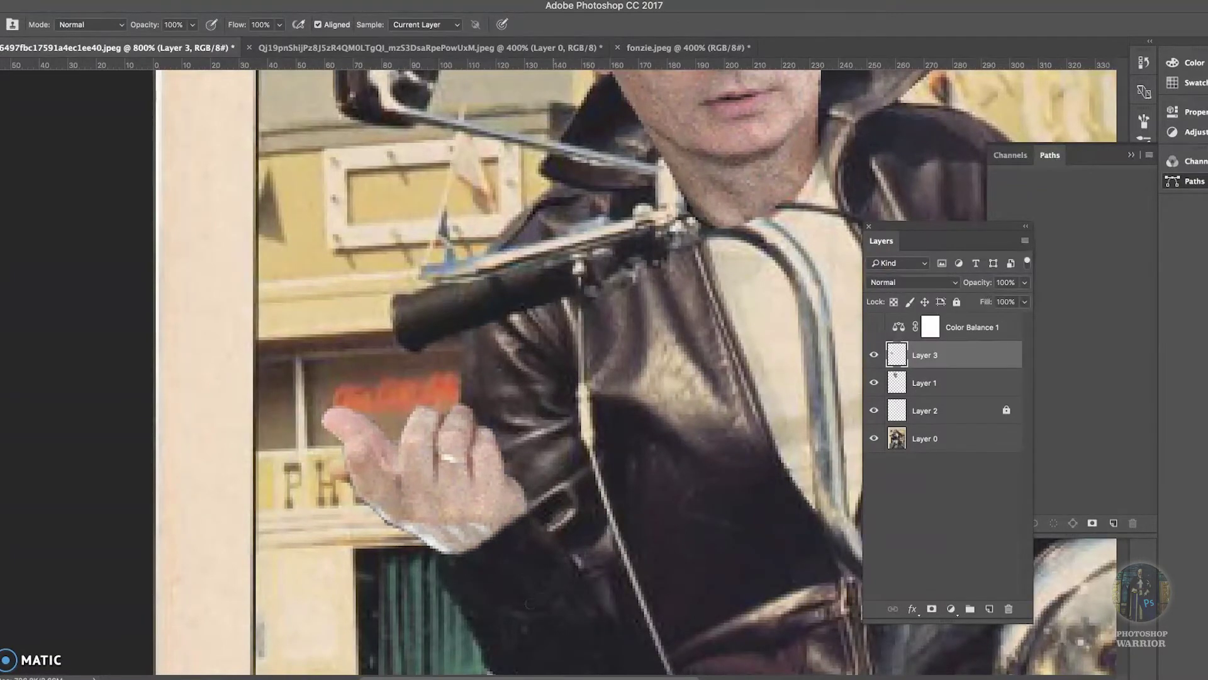
# Step: Turn on the Color Balance 1 adjustment to warm the image
pyautogui.scroll(-3, 636, 541)
pyautogui.scroll(-2, 636, 541)
pyautogui.scroll(-3, 636, 541)
pyautogui.scroll(5, 636, 541)
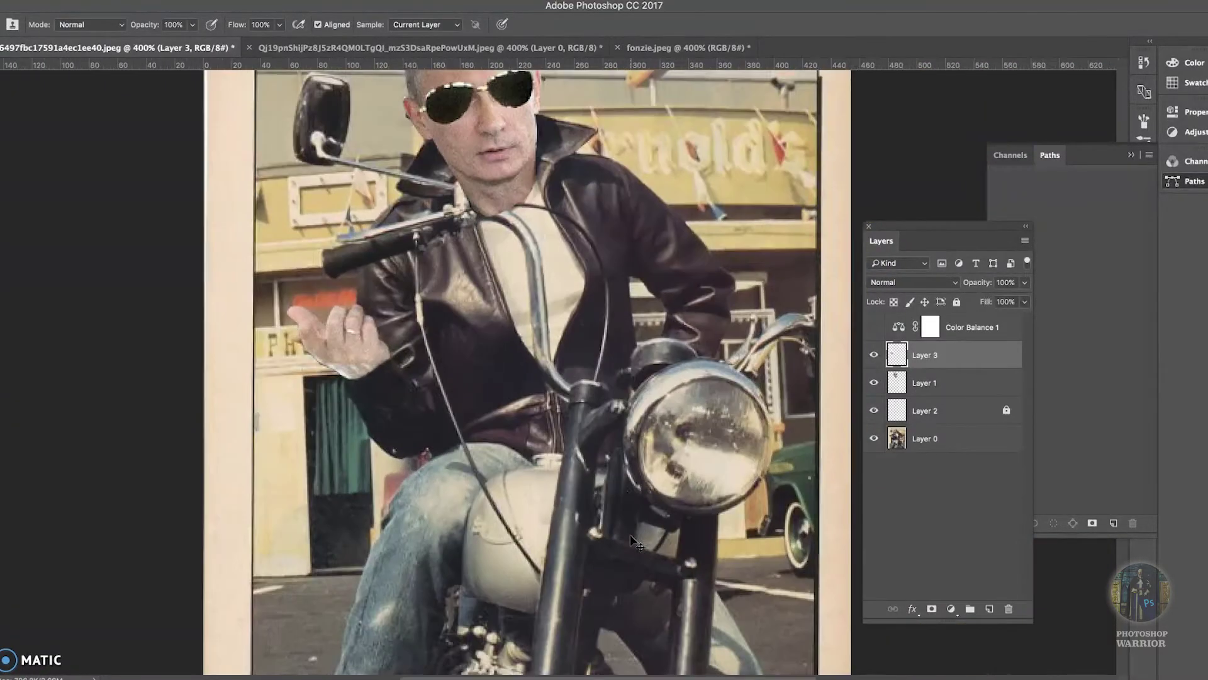
pyautogui.click(873, 327)
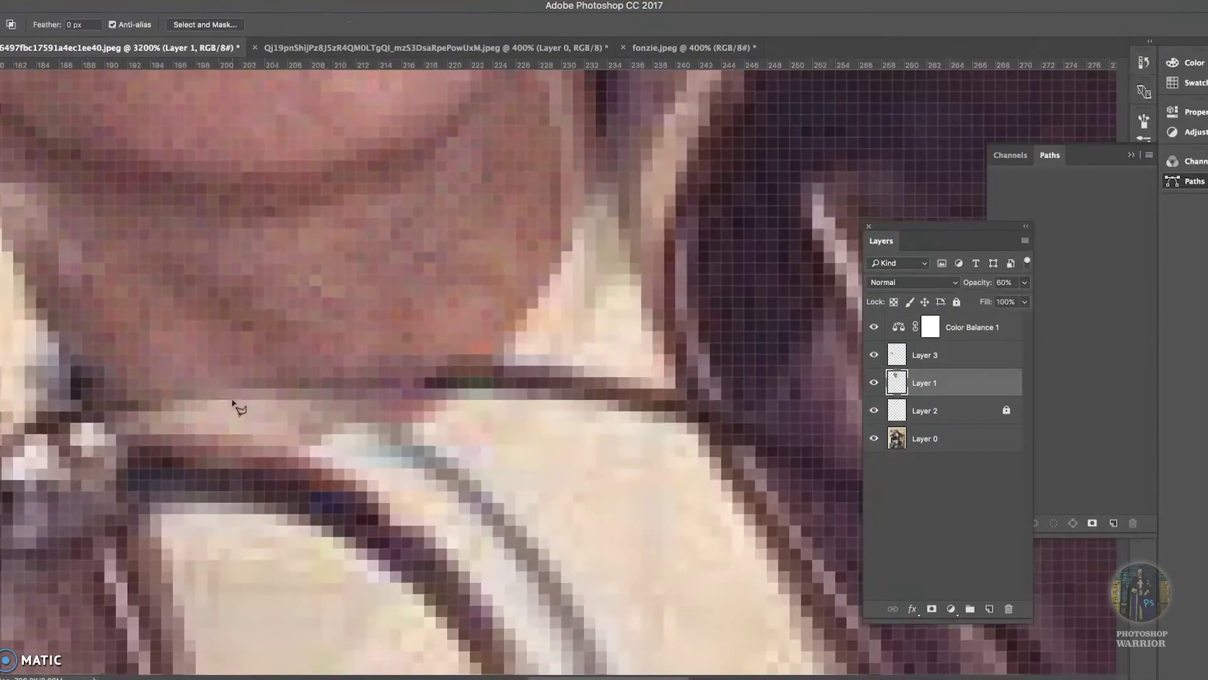
# Step: Select the left lens with an elliptical marquee, nudge it onto the eye, and deselect
pyautogui.hotkey('ctrl', '-')
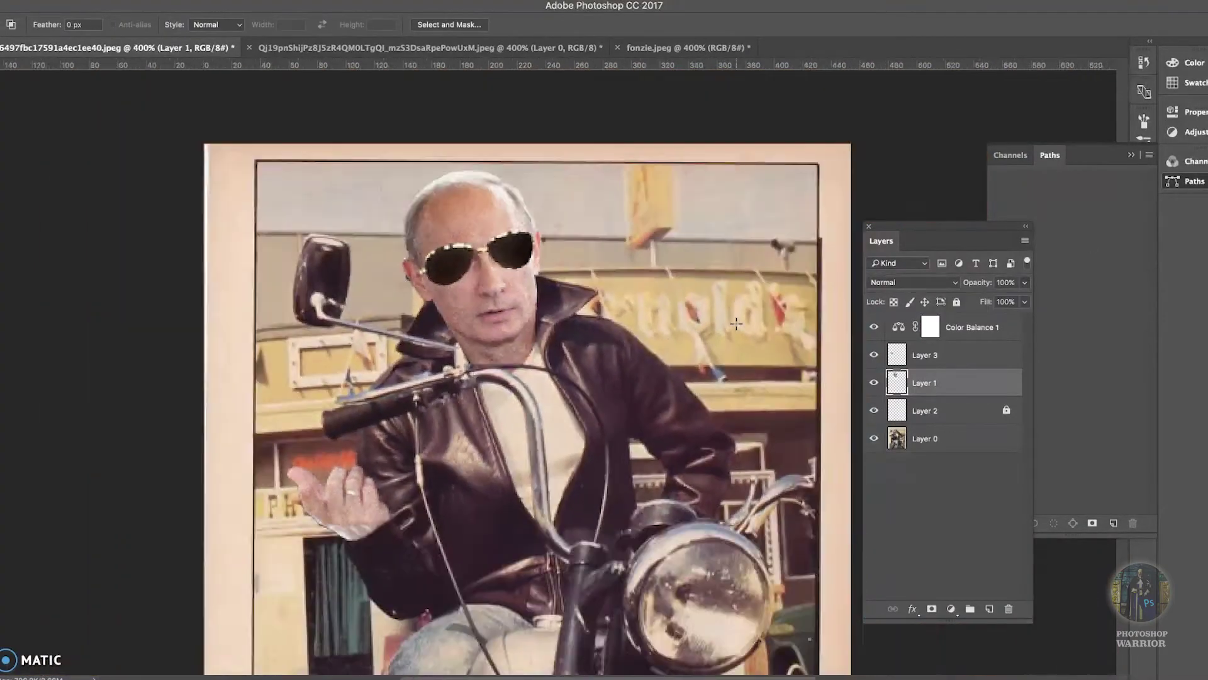
pyautogui.hotkey('ctrl', '-')
pyautogui.click(1026, 226)
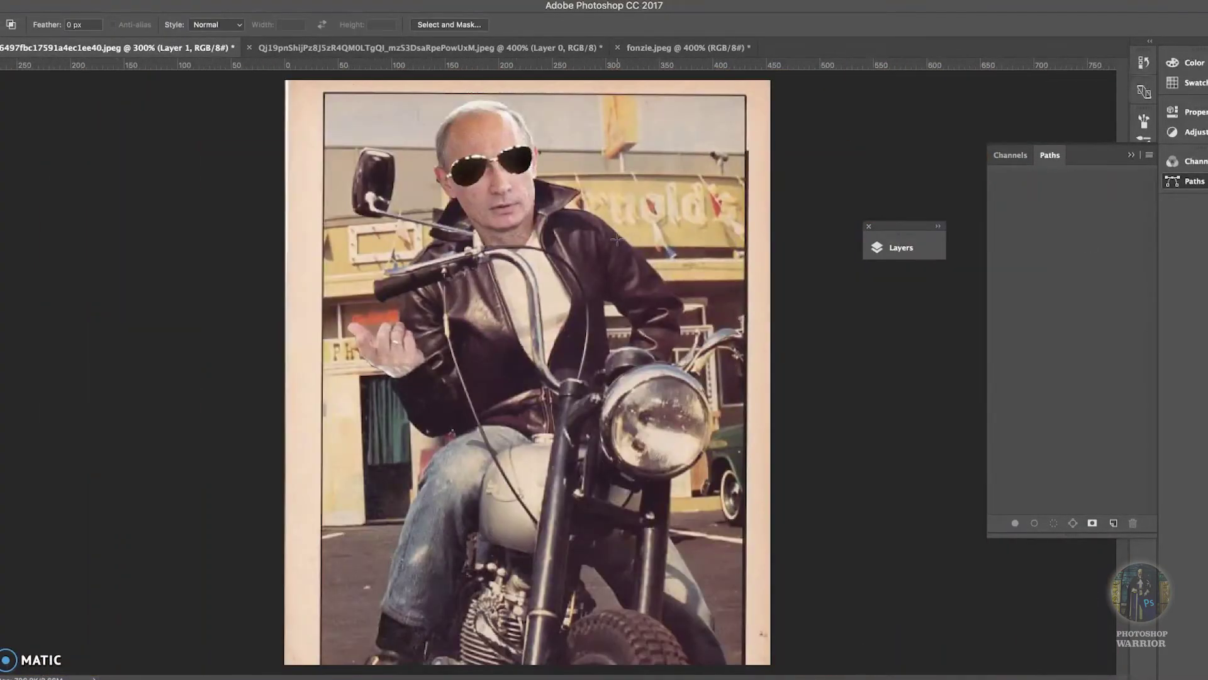
pyautogui.hotkey('ctrl', '+')
pyautogui.hotkey('ctrl', '+')
pyautogui.hotkey('ctrl', '+')
pyautogui.scroll(5, 603, 233)
pyautogui.hotkey('shift', 'm')
pyautogui.moveTo(287, 200); pyautogui.dragTo(439, 343)
pyautogui.press('v')
pyautogui.moveTo(434, 299); pyautogui.dragTo(439, 304)
pyautogui.hotkey('ctrl', 'd')
pyautogui.press('s')
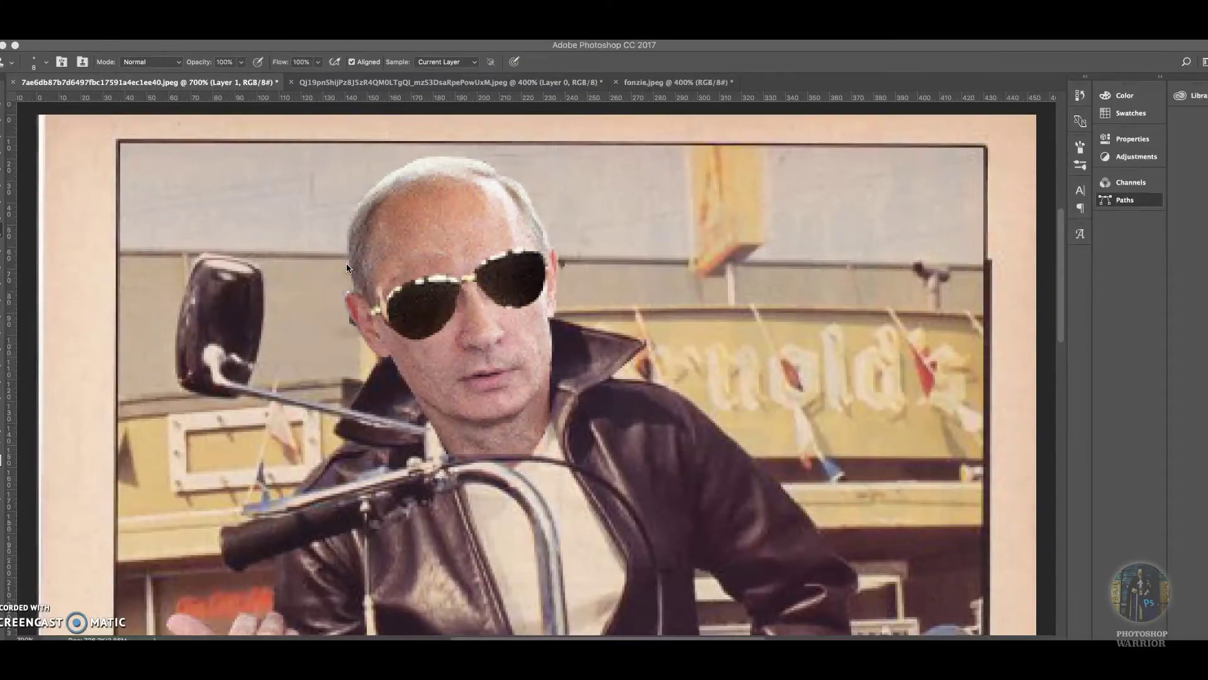
# Step: Zoom in close and clone over the stray pixels at the left lens's hinge and top rim with a smaller brush
pyautogui.hotkey('ctrl', '+')
pyautogui.hotkey('ctrl', '+')
pyautogui.scroll(2, 352, 253)
pyautogui.scroll(1, 351, 253)
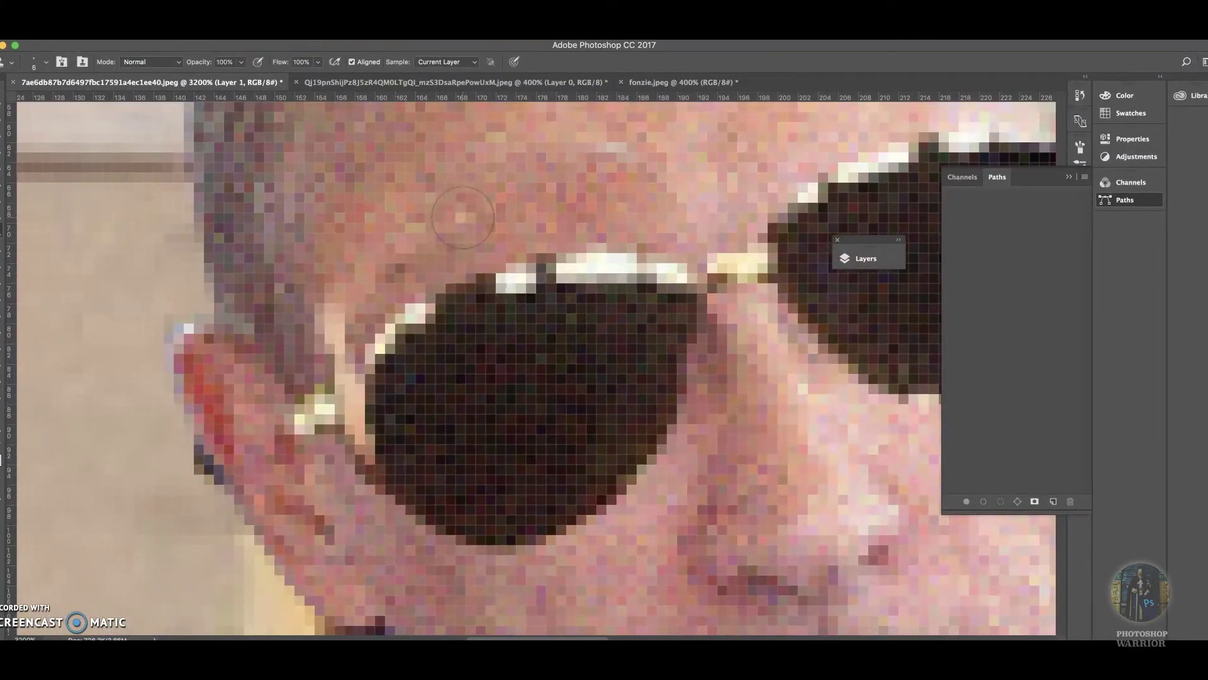
pyautogui.press('[')
pyautogui.press('[')
pyautogui.press('[')
pyautogui.moveTo(362, 362); pyautogui.dragTo(337, 406)
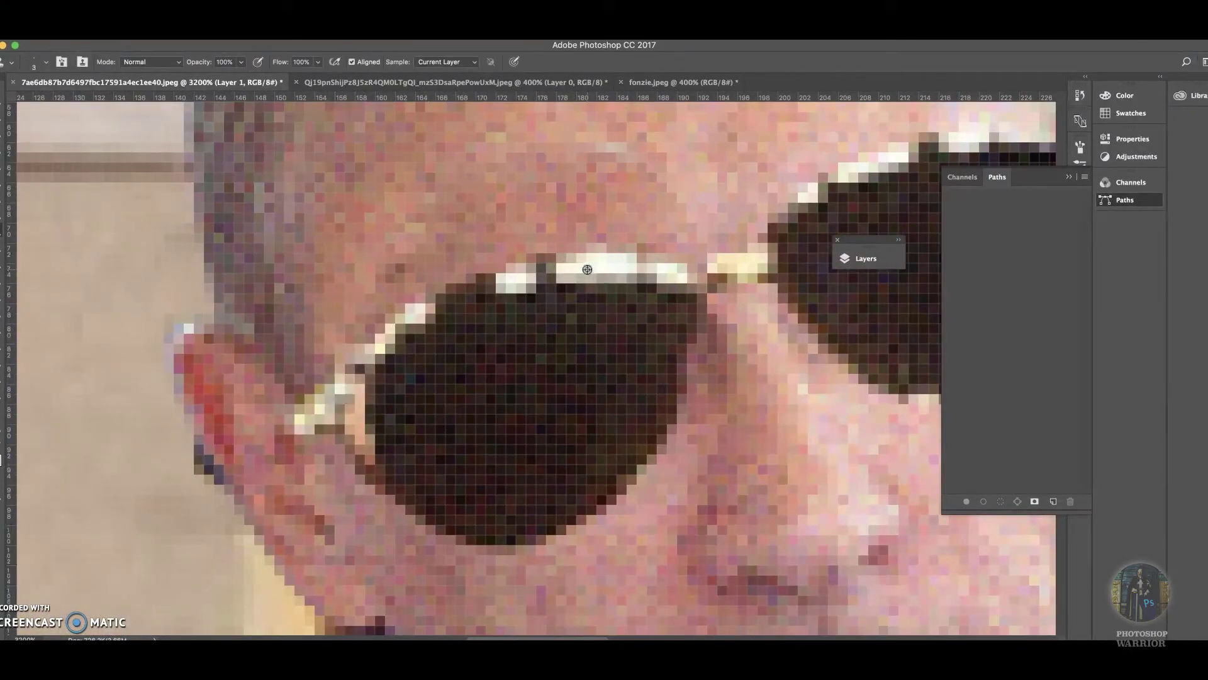
pyautogui.moveTo(554, 270); pyautogui.dragTo(485, 283)
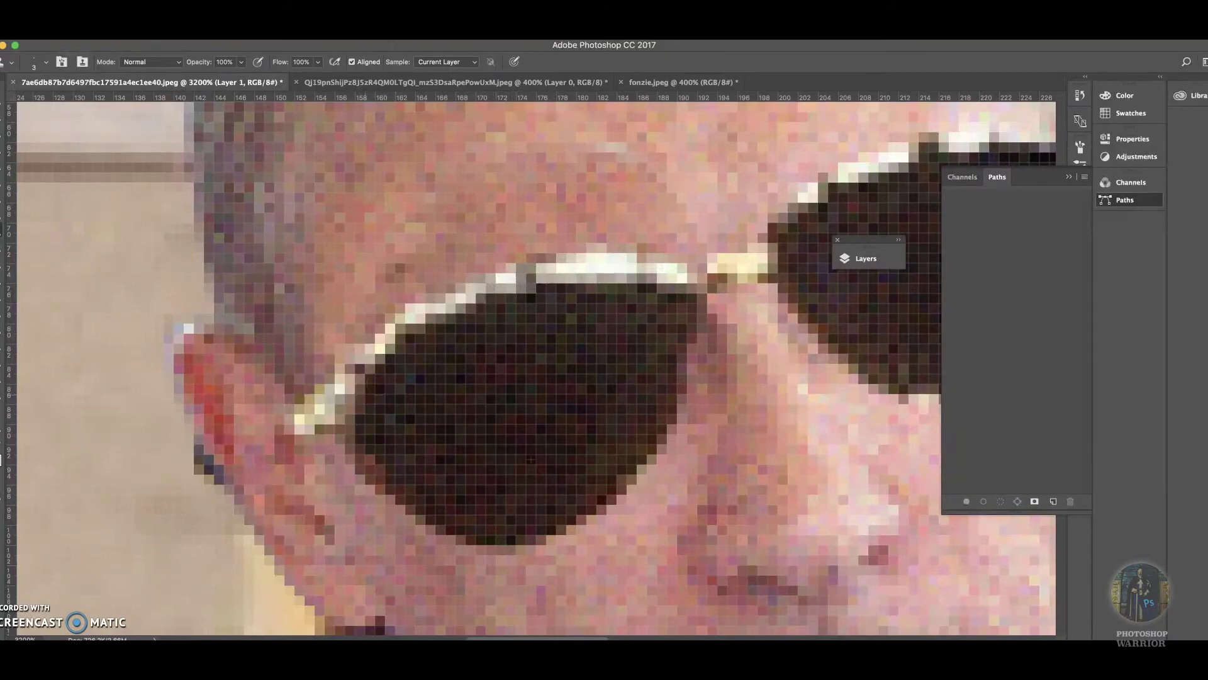
# Step: Zoom out and bring the pasted hand into view for the Lasso selection
pyautogui.hotkey('ctrl', '-')
pyautogui.hotkey('ctrl', '-')
pyautogui.hotkey('ctrl', '-')
pyautogui.scroll(-3, 400, 372)
pyautogui.moveTo(441, 440); pyautogui.dragTo(692, 314)
pyautogui.scroll(3, 740, 362)
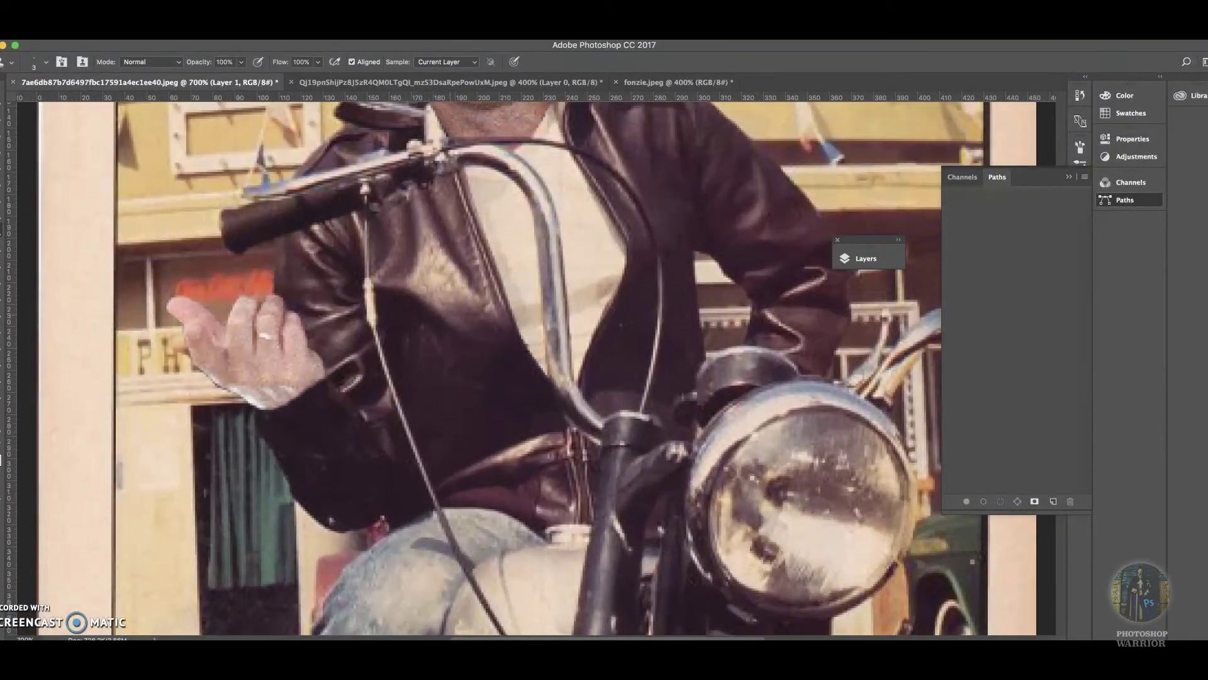
pyautogui.scroll(2, 739, 363)
pyautogui.hscroll(-10, 740, 363)
pyautogui.press('l')
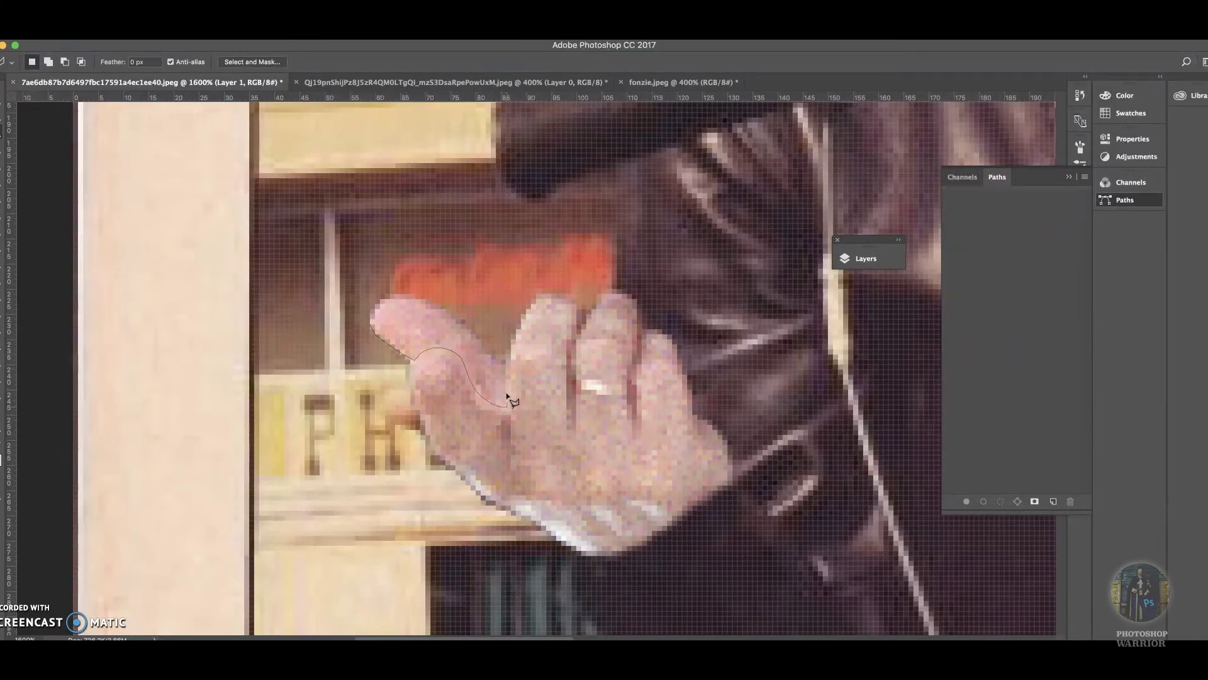
# Step: Close the lasso selection around the finger and select the pasted hand layer
pyautogui.click(379, 271)
pyautogui.press('w')
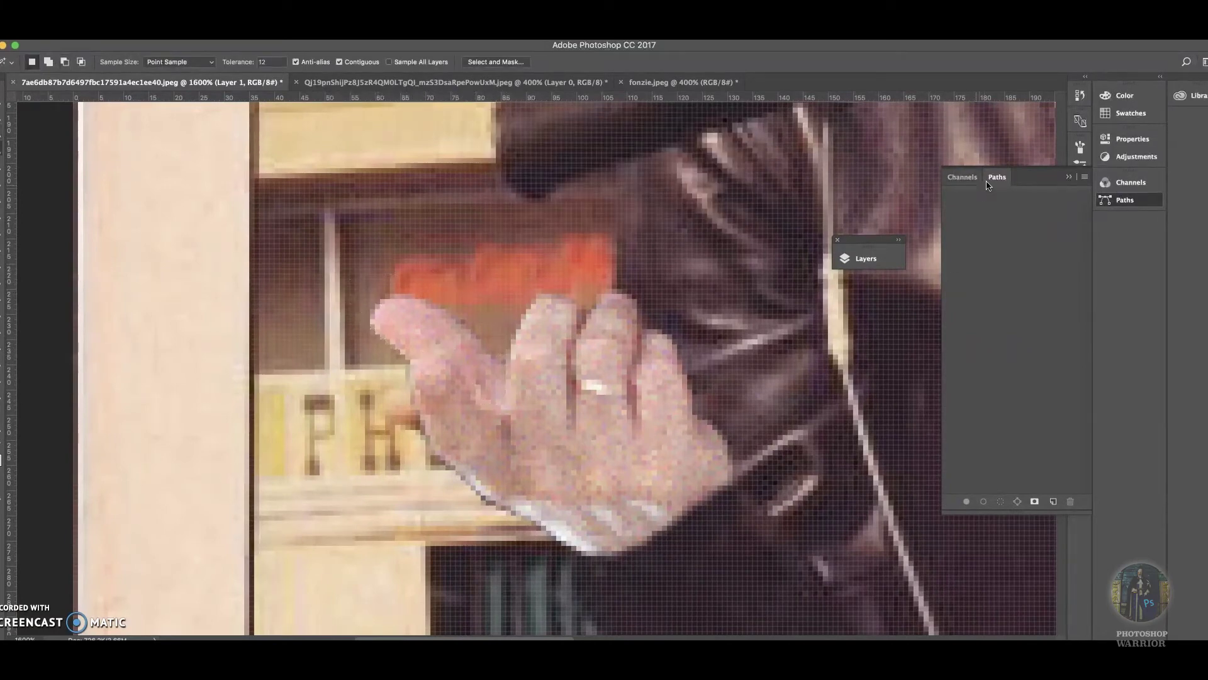
pyautogui.press('F7')
pyautogui.hotkey('alt', ']')
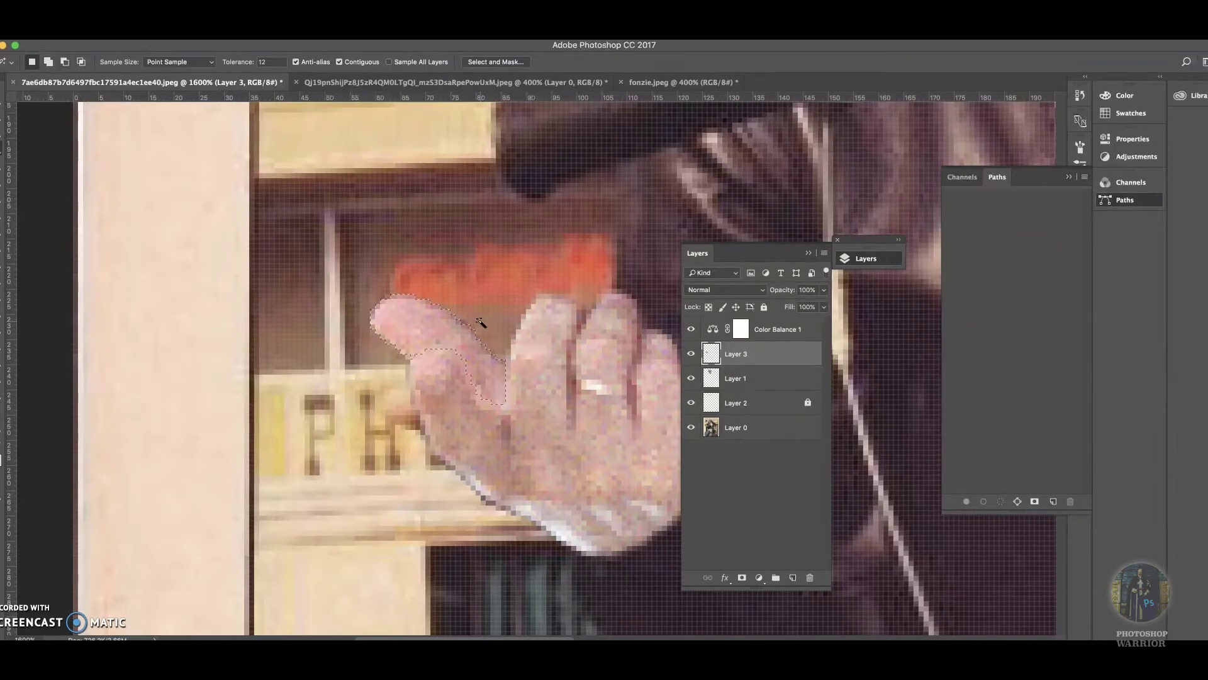
# Step: Sample a warm skin tone from the hand as the paint colour
pyautogui.press('i')
pyautogui.moveTo(627, 357); pyautogui.dragTo(630, 347)
pyautogui.click(495, 250)
pyautogui.moveTo(500, 234); pyautogui.dragTo(541, 225)
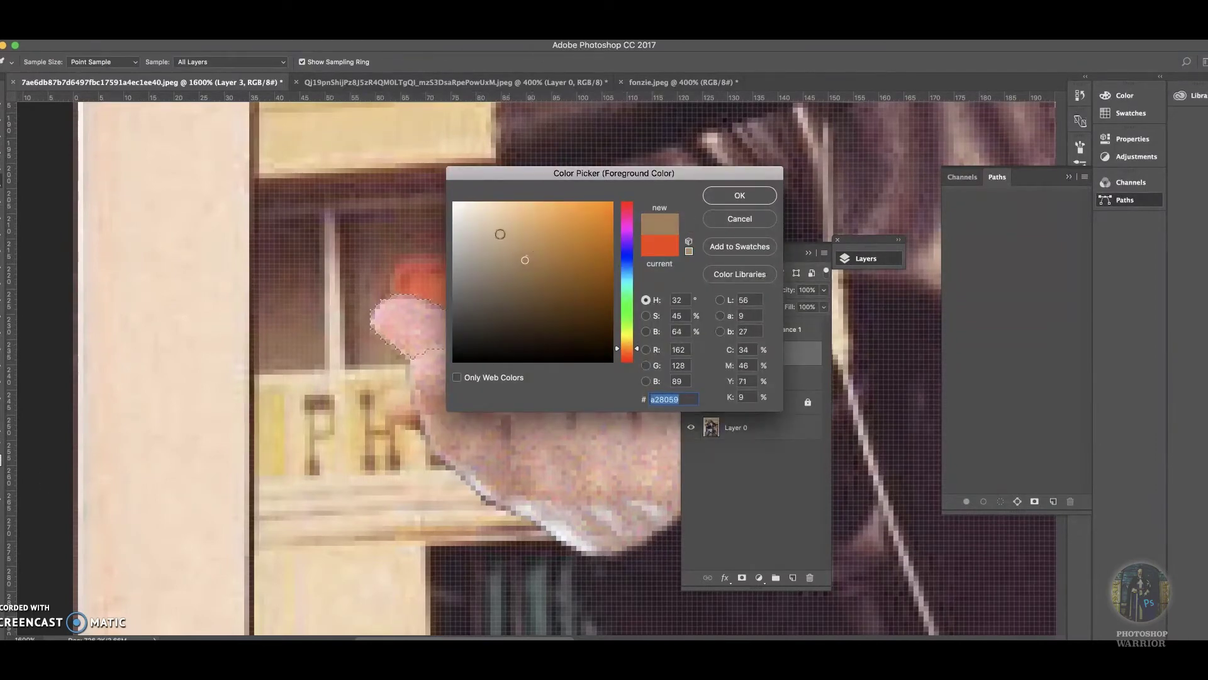
pyautogui.press('Return')
# Step: Tint the selected finger with the skin colour at 29% brush opacity, then deselect
pyautogui.press('b')
pyautogui.press('2')
pyautogui.press('9')
pyautogui.moveTo(391, 321); pyautogui.dragTo(484, 384)
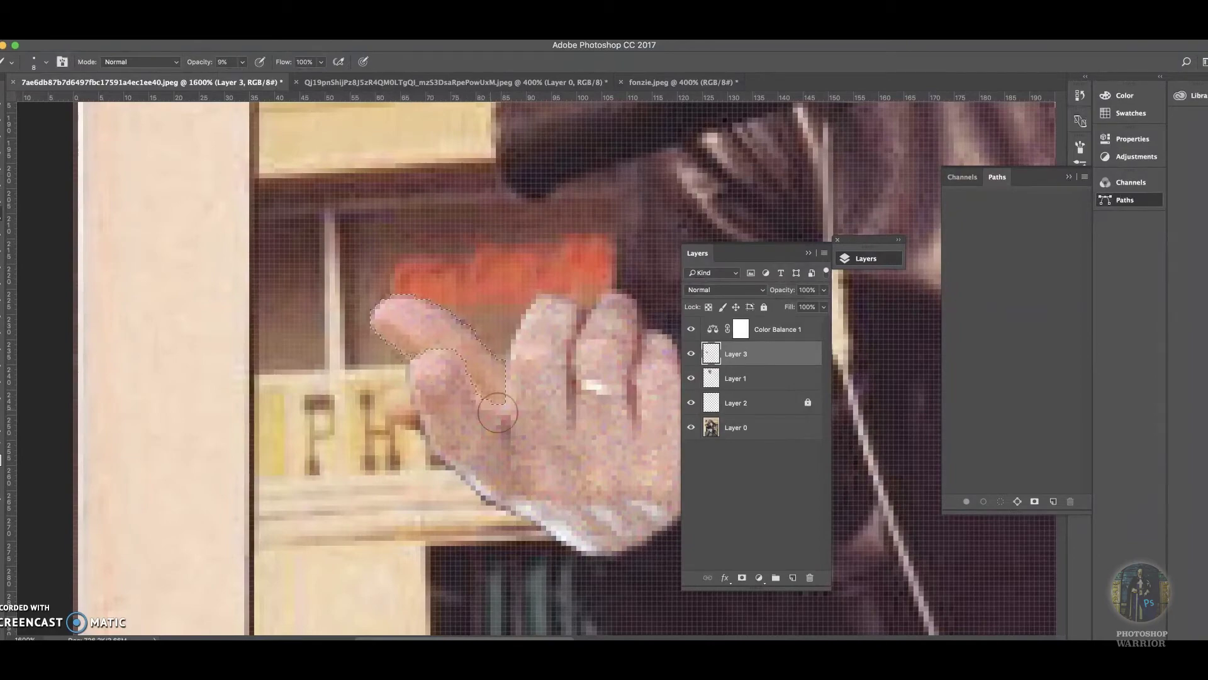
pyautogui.press('i')
pyautogui.hotkey('ctrl', 'd')
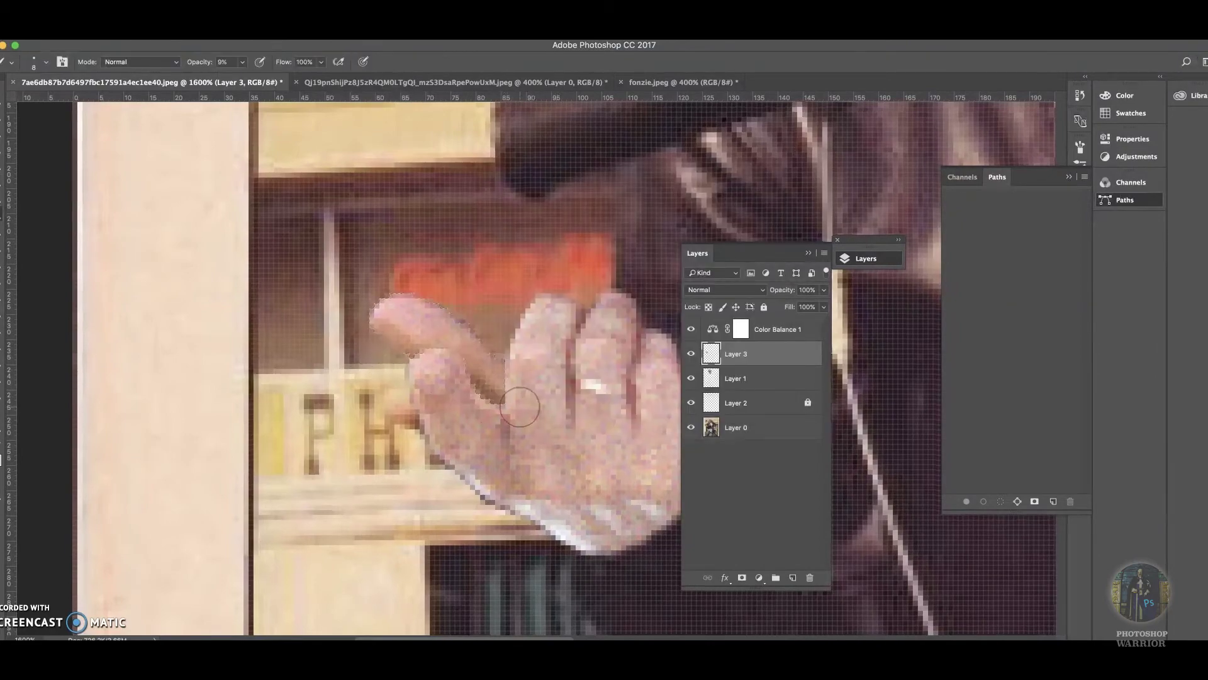
# Step: Burn the gaps between the fingers and the hand's lower edge darker
pyautogui.scroll(-5, 503, 419)
pyautogui.press('m')
pyautogui.scroll(5, 119, 362)
pyautogui.press('o')
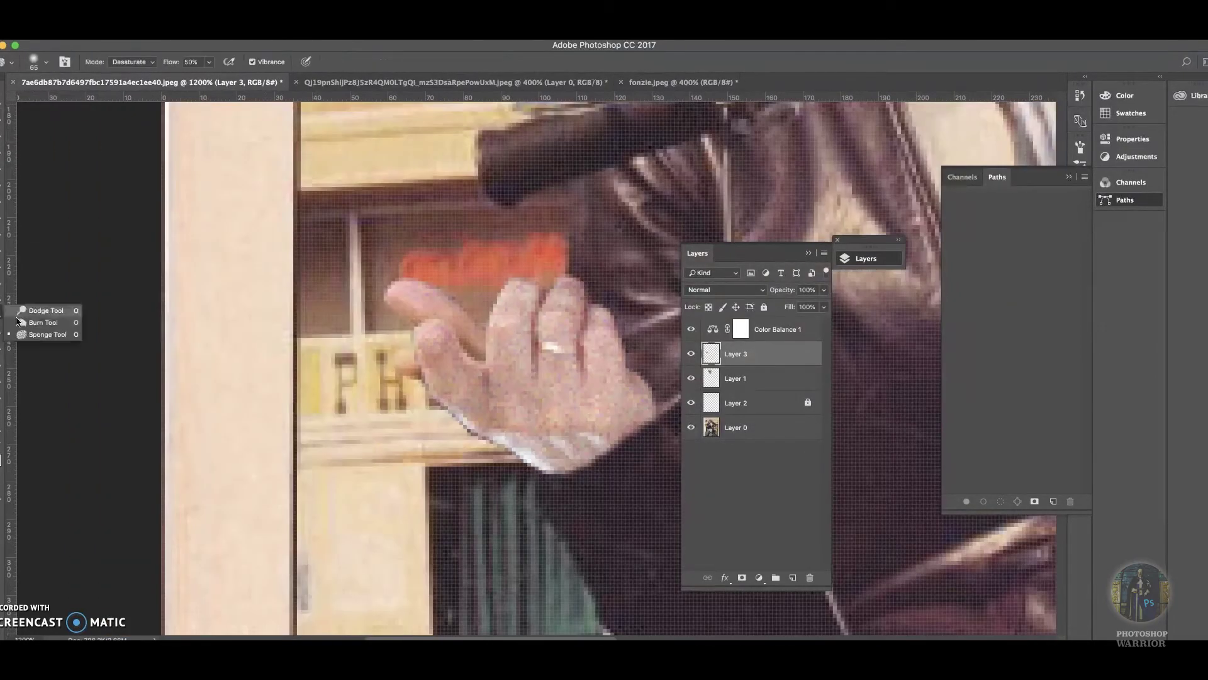
pyautogui.moveTo(544, 306); pyautogui.dragTo(535, 378)
pyautogui.moveTo(581, 328); pyautogui.dragTo(629, 440)
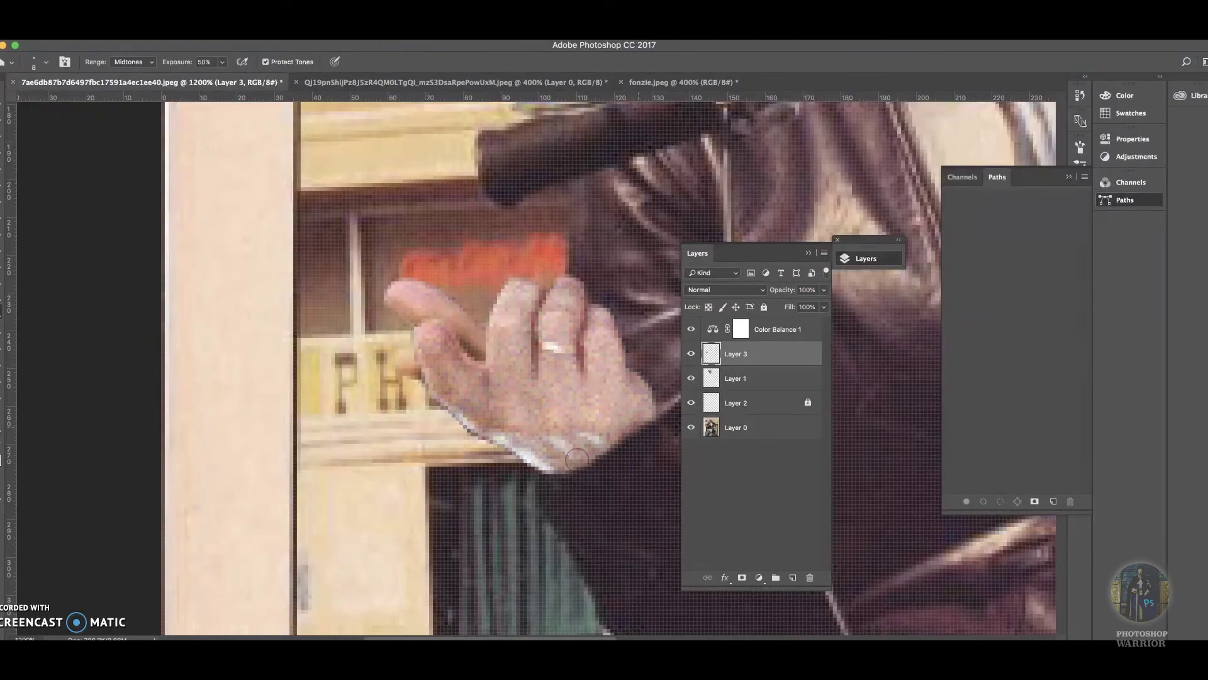
pyautogui.scroll(-3, 567, 409)
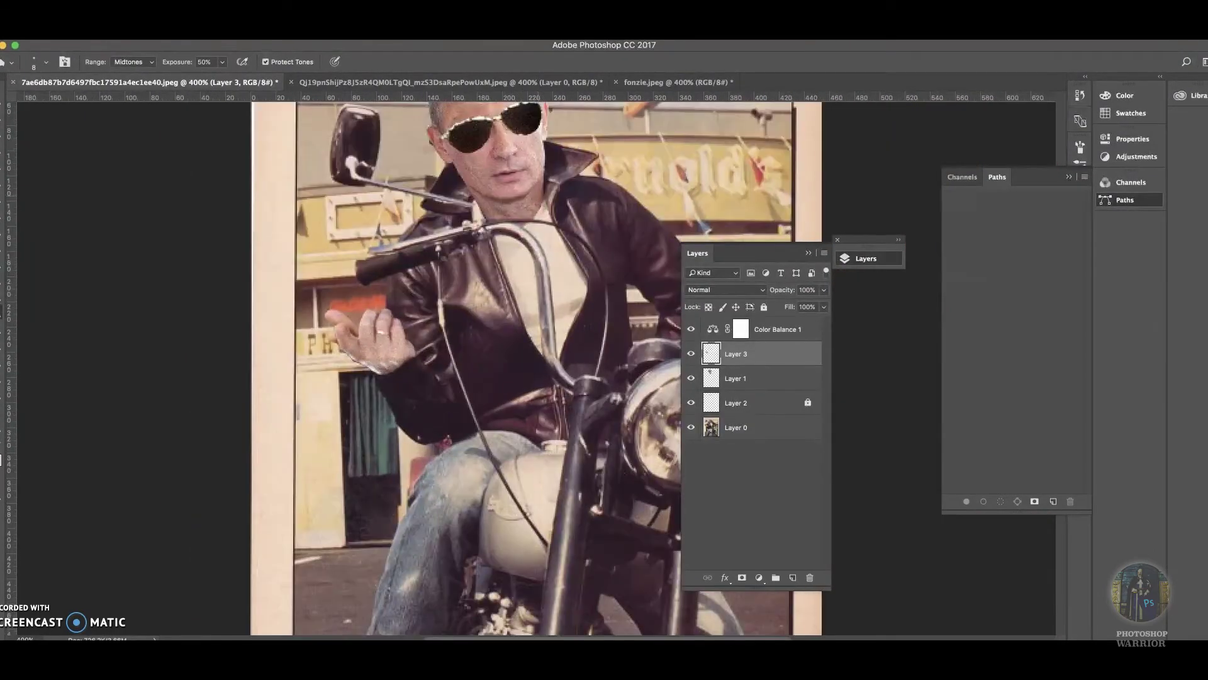
pyautogui.click(736, 378)
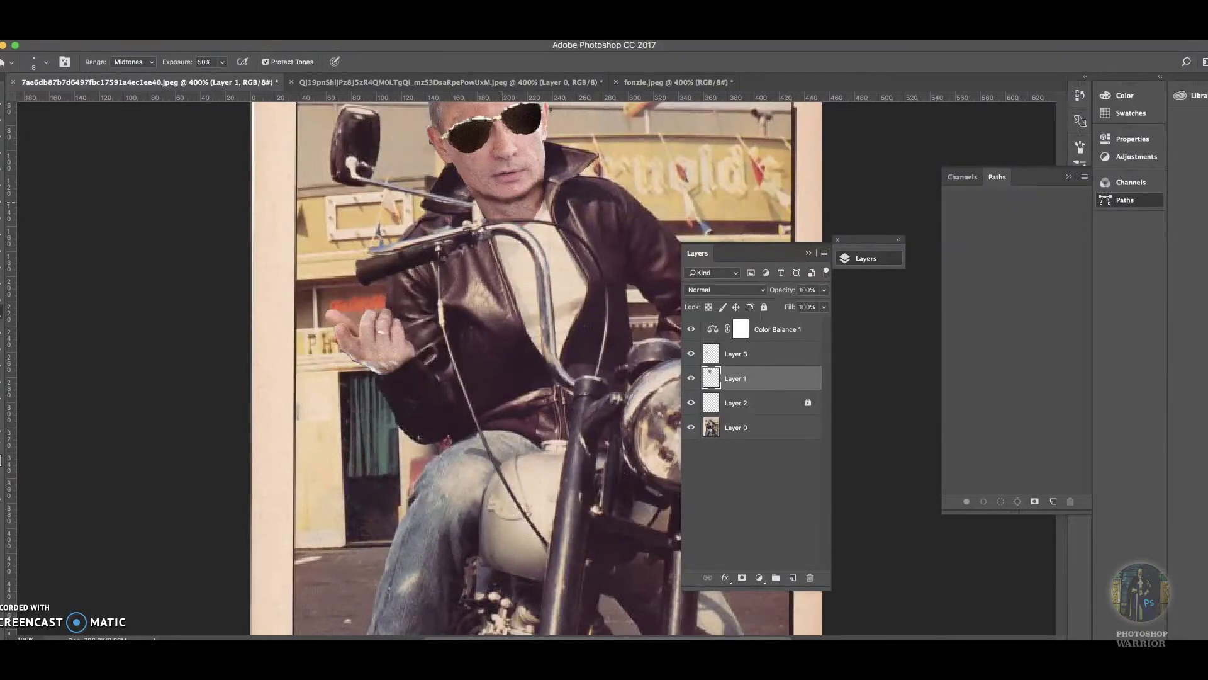
pyautogui.scroll(1, 559, 277)
pyautogui.press('3')
pyautogui.press('6')
pyautogui.scroll(3, 420, 205)
pyautogui.press('m')
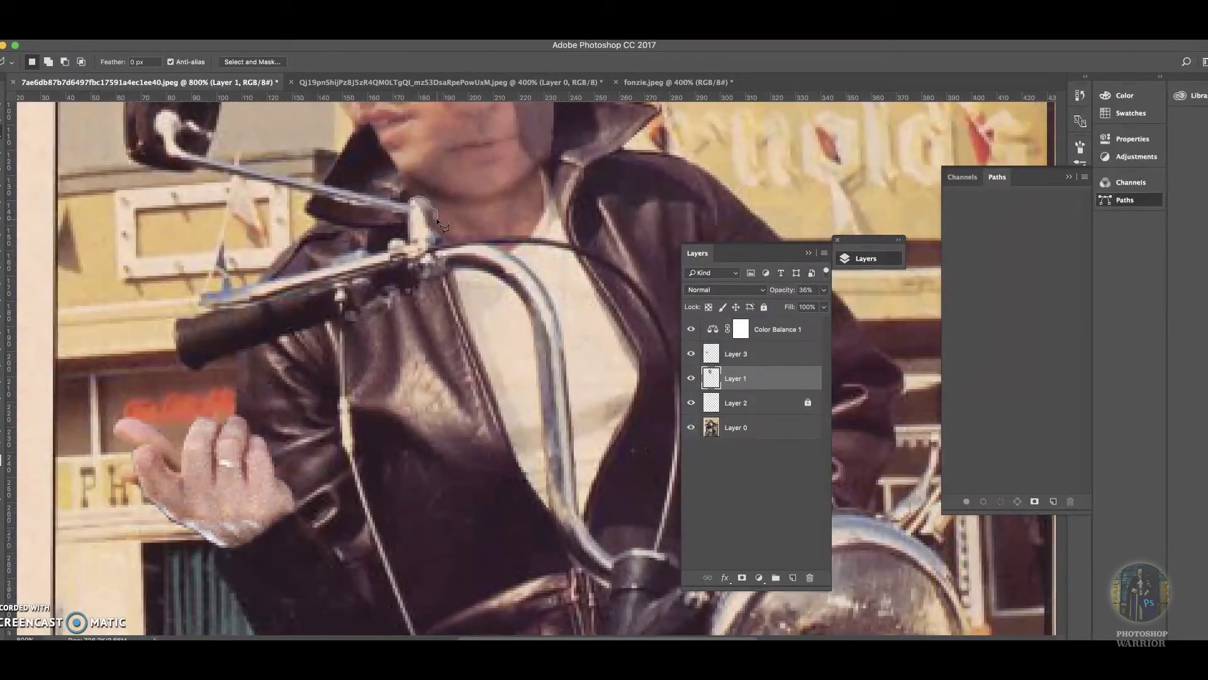
pyautogui.moveTo(436, 217)
pyautogui.mouseDown()
pyautogui.moveTo(440, 229)
pyautogui.moveTo(417, 216)
pyautogui.mouseUp()
pyautogui.press('Delete')
pyautogui.click(730, 195)
pyautogui.press('Delete')
pyautogui.press('m')
pyautogui.press('0')
pyautogui.hotkey('ctrl', '0')
pyautogui.click(808, 253)
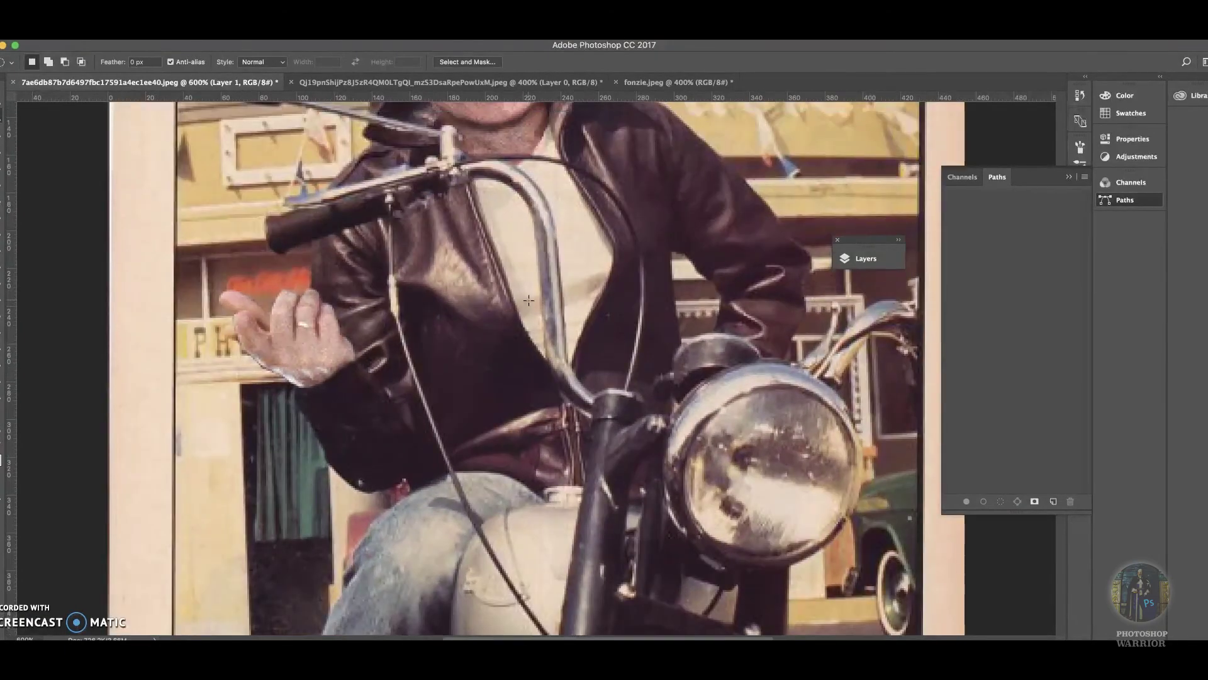
pyautogui.scroll(5, 504, 188)
# Step: Select both sunglass lenses with the Magic Wand
pyautogui.press('w')
pyautogui.click(264, 62)
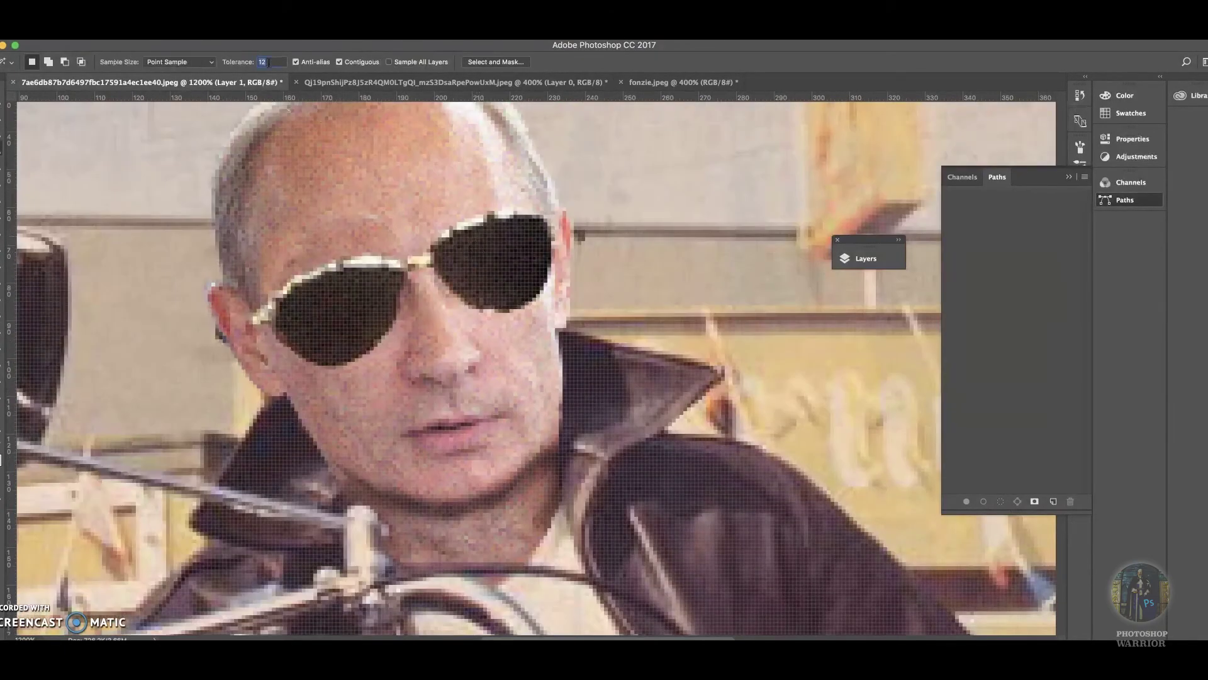
pyautogui.keyDown('shift'); pyautogui.click(361, 303); pyautogui.keyUp('shift')
# Step: Paint faint diagonal light-grey glint streaks across both lenses with a small brush, then fit the image on screen
pyautogui.press('b')
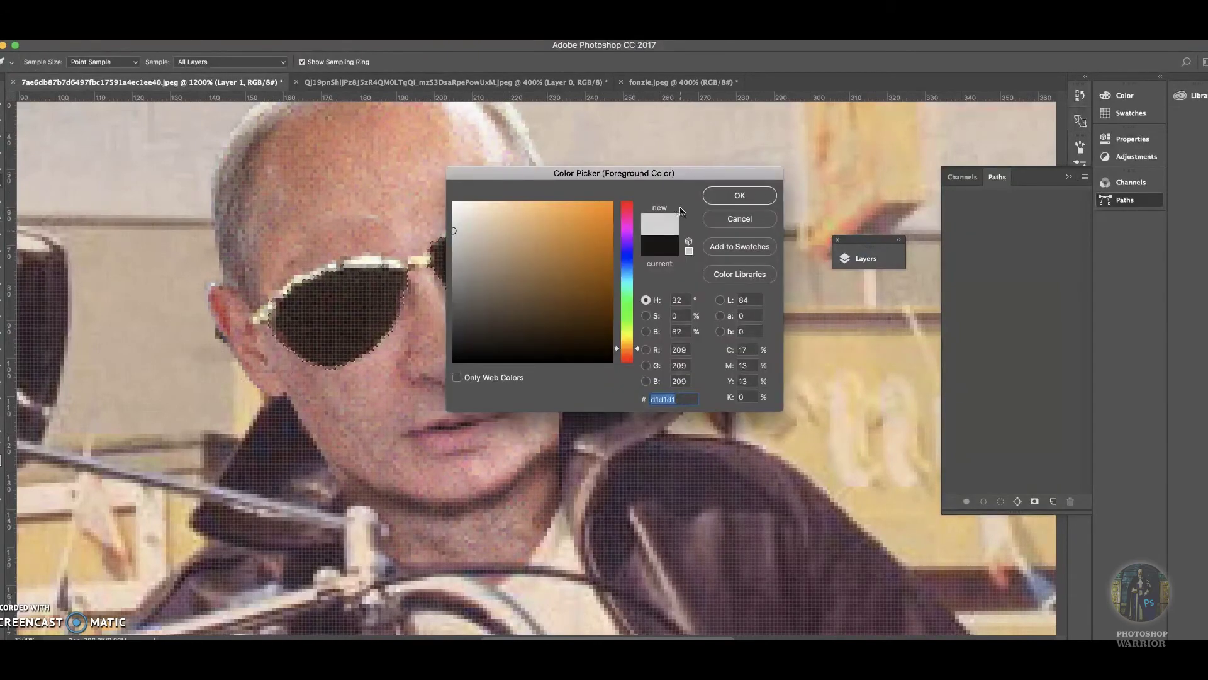
pyautogui.press('[')
pyautogui.press('[')
pyautogui.press('[')
pyautogui.moveTo(529, 217); pyautogui.dragTo(491, 309)
pyautogui.moveTo(371, 268); pyautogui.dragTo(324, 365)
pyautogui.moveTo(511, 220); pyautogui.dragTo(497, 314)
pyautogui.press('[')
pyautogui.press('[')
pyautogui.moveTo(513, 230); pyautogui.dragTo(500, 299)
pyautogui.hotkey('ctrl', '-')
pyautogui.hotkey('ctrl', '-')
pyautogui.hotkey('ctrl', '-')
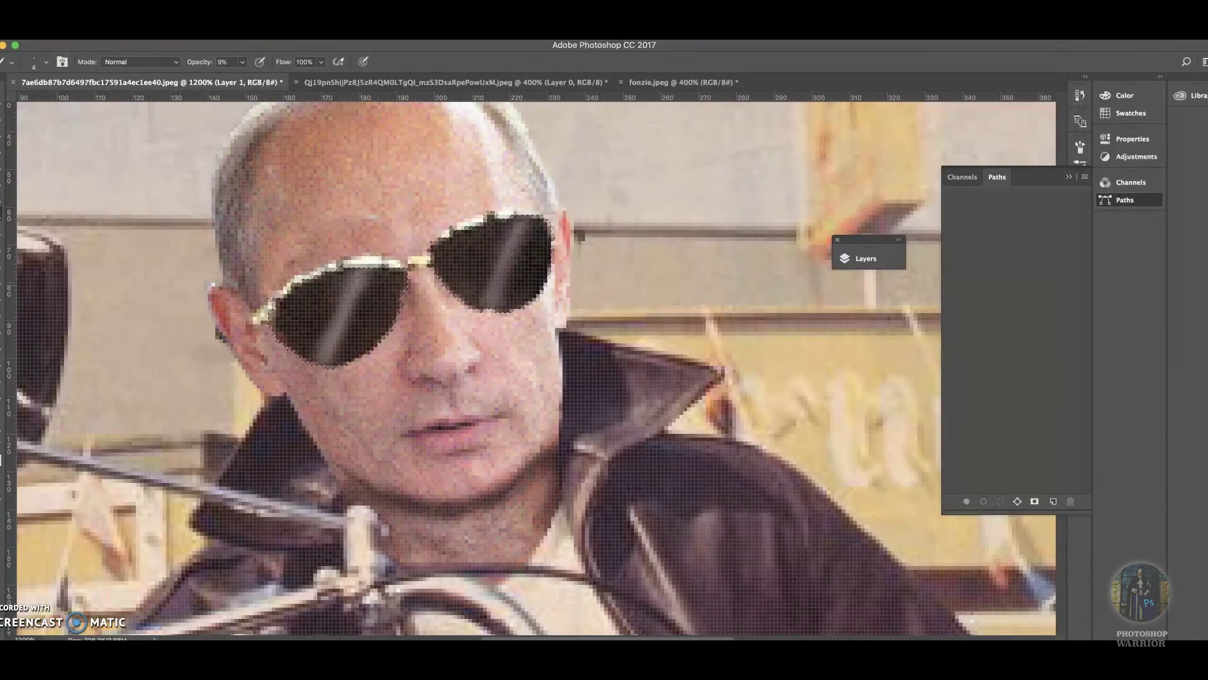
pyautogui.hotkey('ctrl', '0')
pyautogui.press('m')
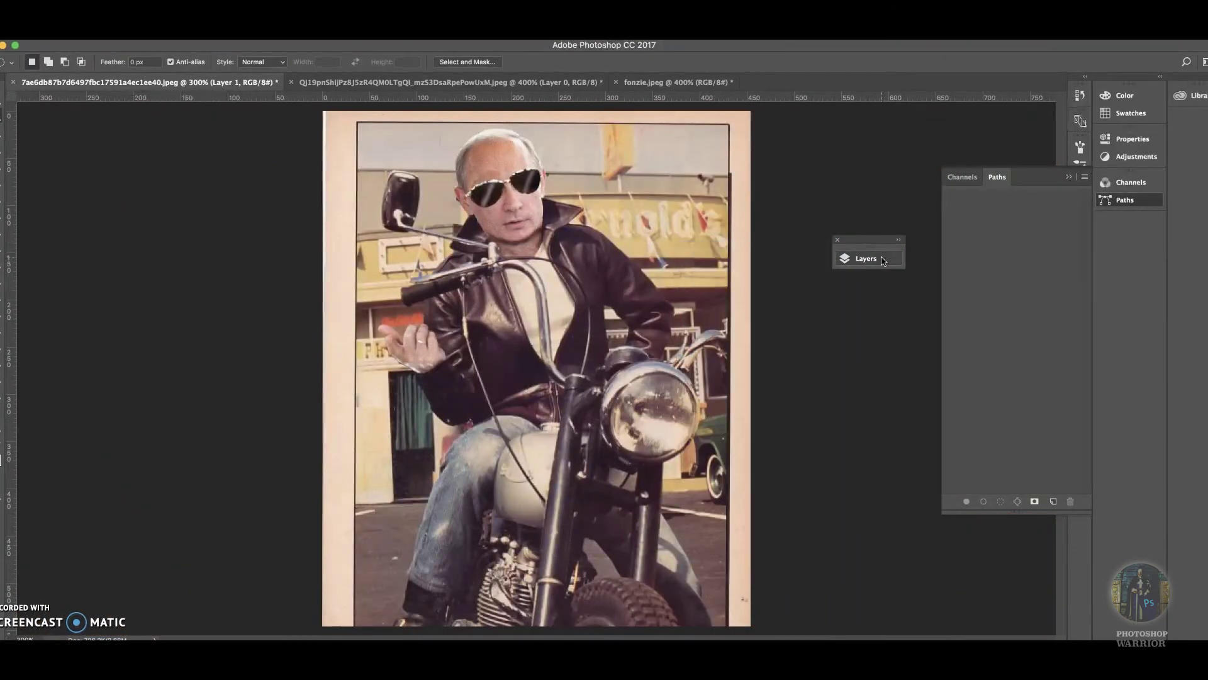